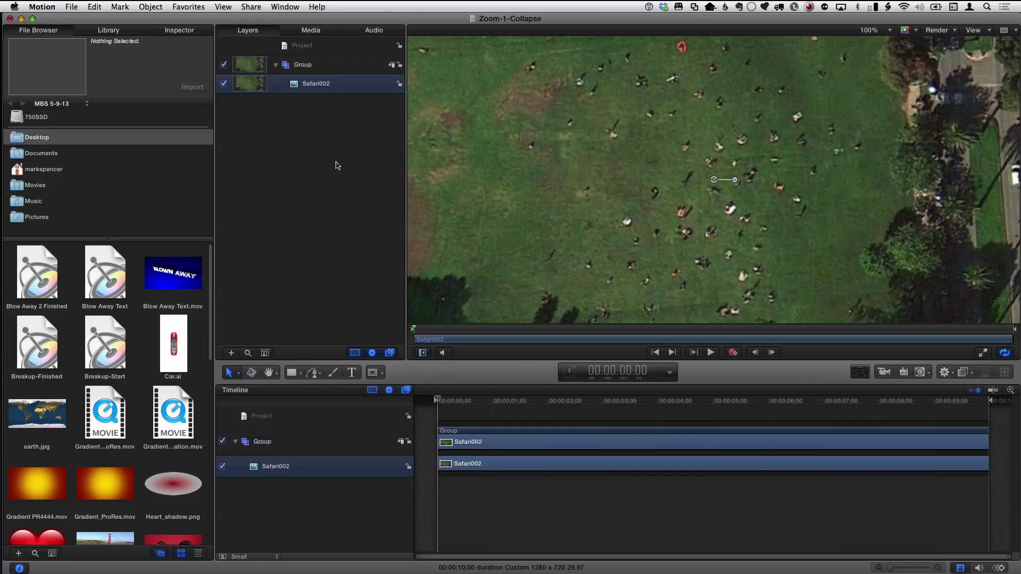
Step: Hide the timing pane, show the Inspector, and set the Safari002 layer's scale to 1%
{"action": "key", "text": "F6"}
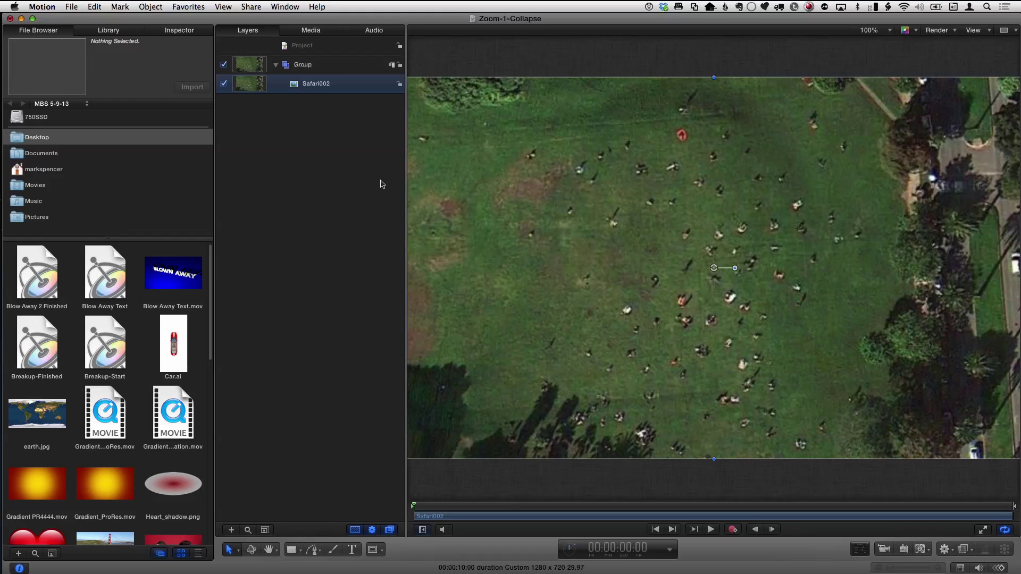
{"action": "key", "text": "super+3"}
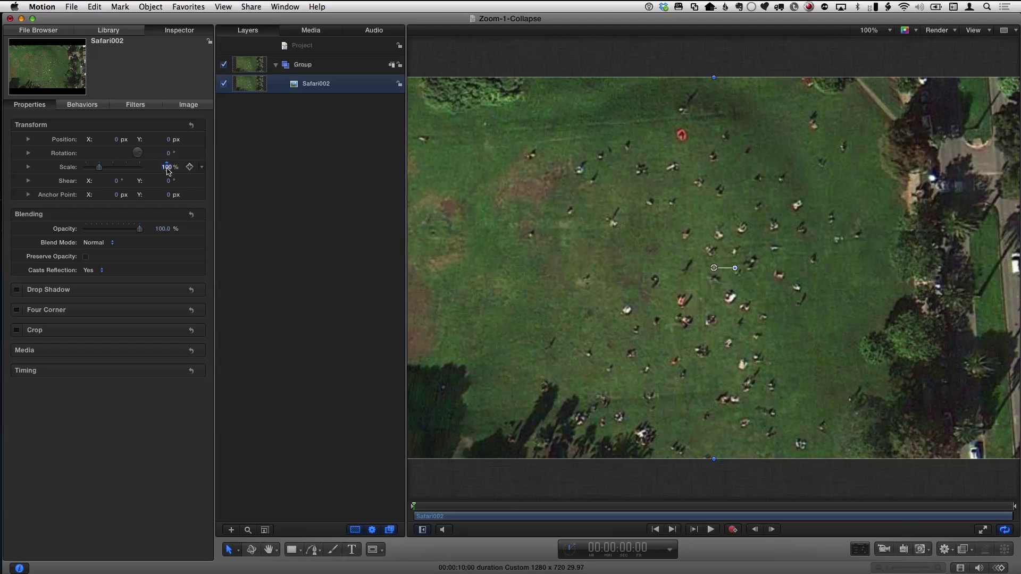
{"action": "type", "text": "1"}
{"action": "key", "text": "Return"}
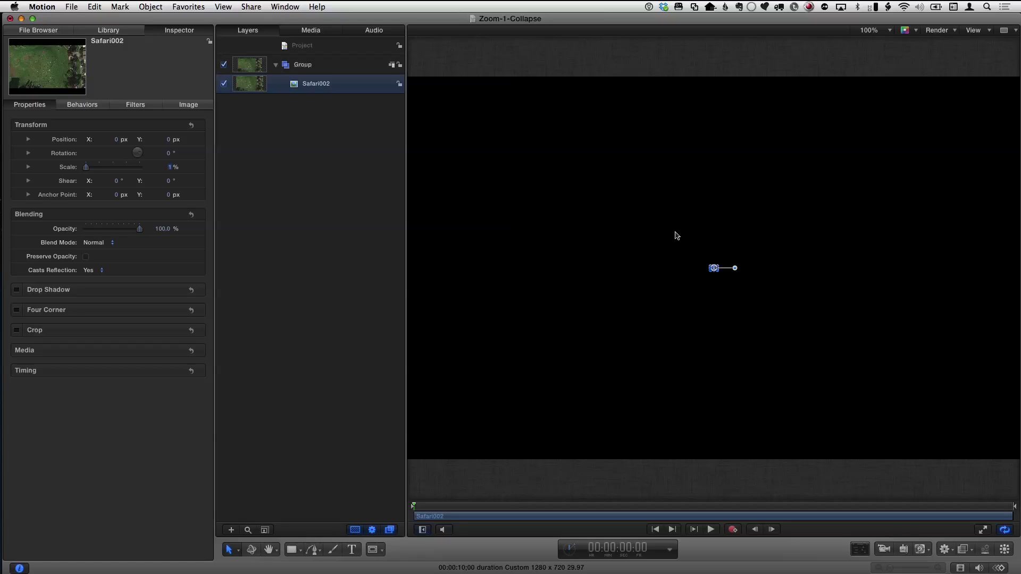
Step: Set the scale of the parent Group to 10000%
{"action": "left_click", "coordinate": [338, 66]}
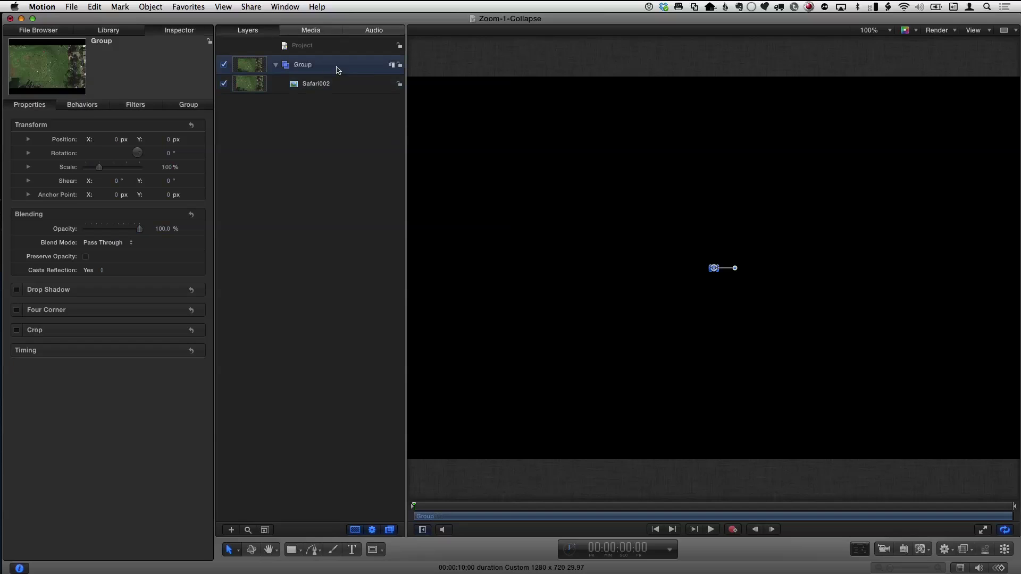
{"action": "left_click", "coordinate": [168, 168]}
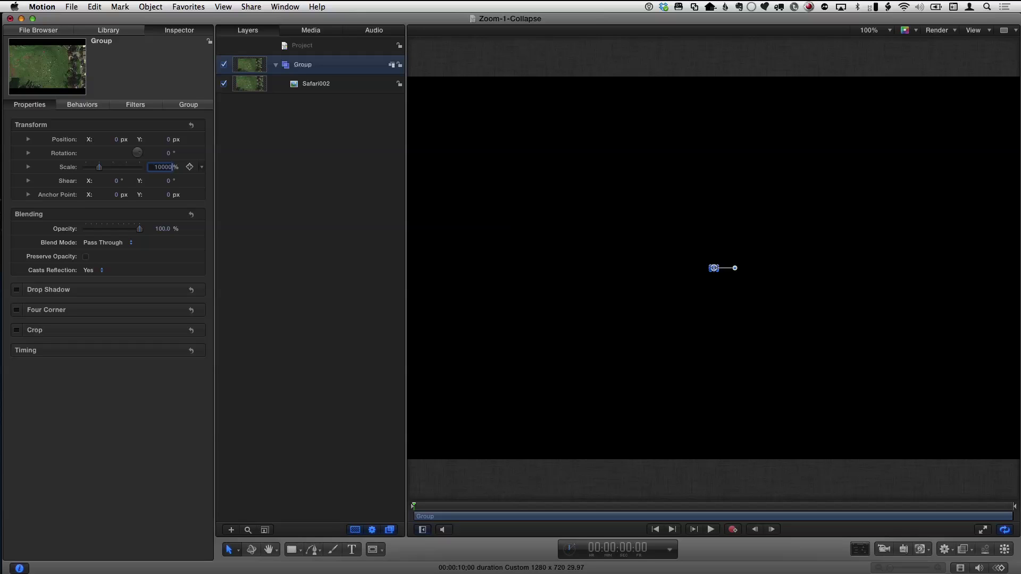
{"action": "key", "text": "Return"}
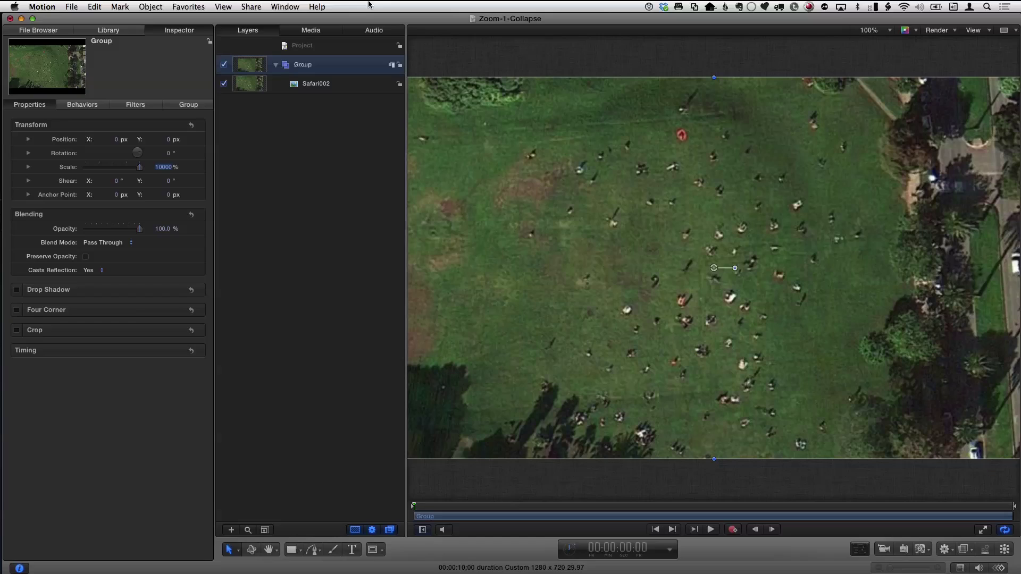
Step: Switch to the open Zoom-B-Layers project and hide its timing pane
{"action": "left_click", "coordinate": [296, 5]}
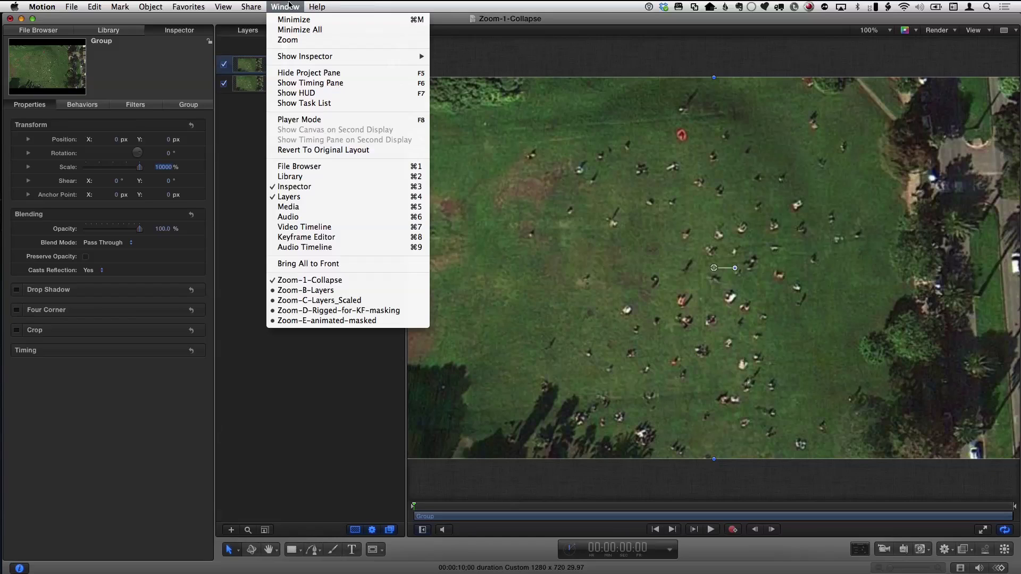
{"action": "left_click", "coordinate": [365, 289]}
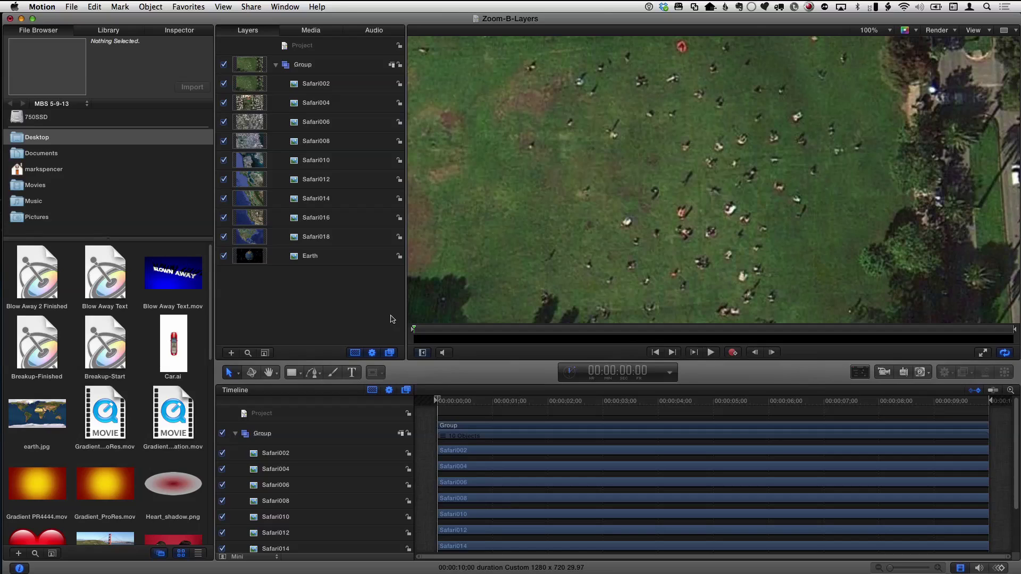
{"action": "key", "text": "F6"}
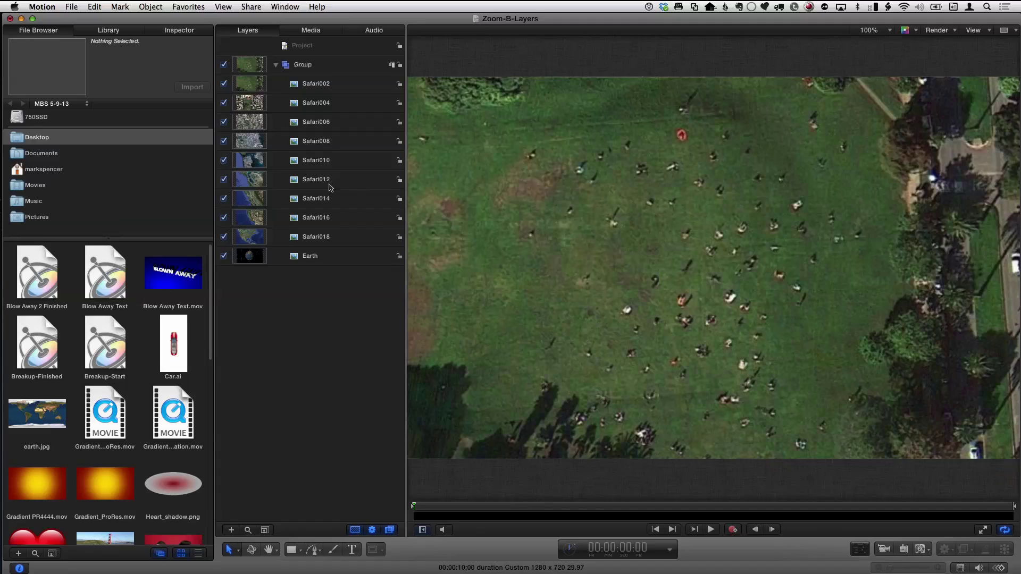
Step: Examine the image layers' thumbnails and transform properties in the Inspector, starting from Safari002
{"action": "left_click", "coordinate": [334, 85]}
{"action": "key", "text": "super+3"}
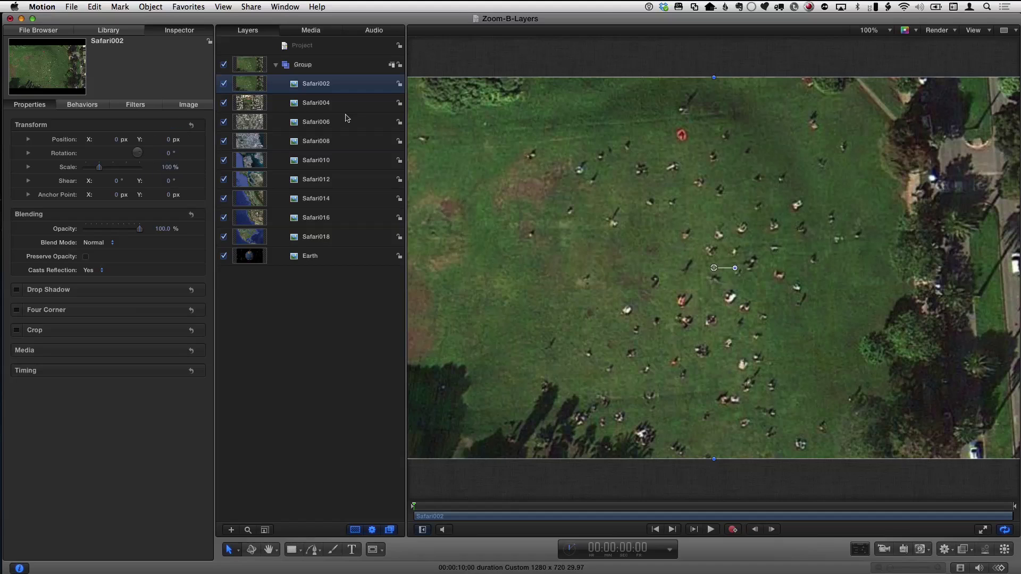
{"action": "key", "text": "Down"}
{"action": "key", "text": "Down"}
{"action": "key", "text": "Down"}
{"action": "key", "text": "Down"}
{"action": "key", "text": "Down"}
{"action": "key", "text": "Down"}
{"action": "key", "text": "Down"}
{"action": "key", "text": "Down"}
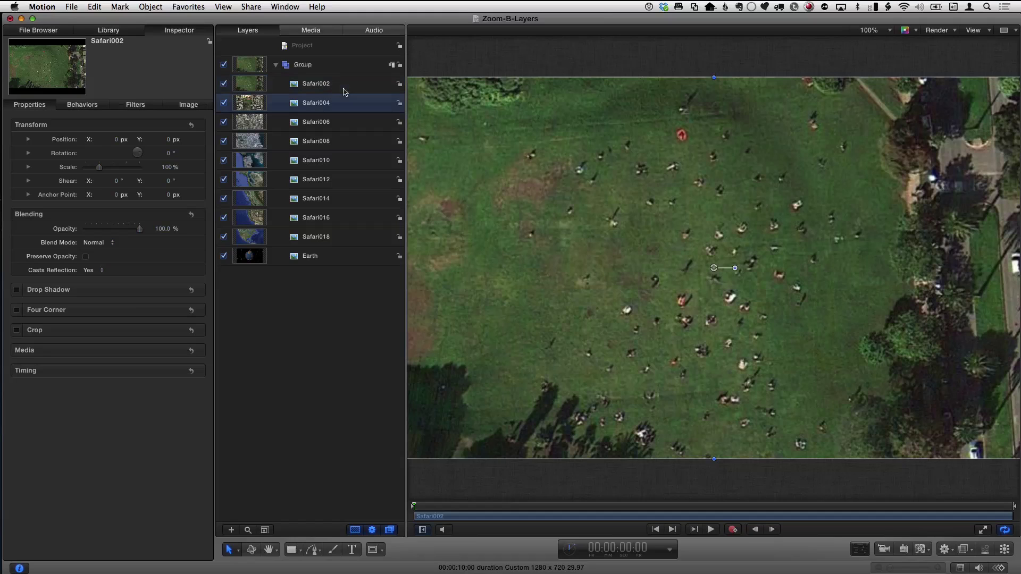
{"action": "key", "text": "Down"}
{"action": "key", "text": "Up"}
{"action": "key", "text": "Up"}
{"action": "key", "text": "Up"}
{"action": "key", "text": "Up"}
{"action": "key", "text": "Up"}
{"action": "key", "text": "Up"}
{"action": "key", "text": "Up"}
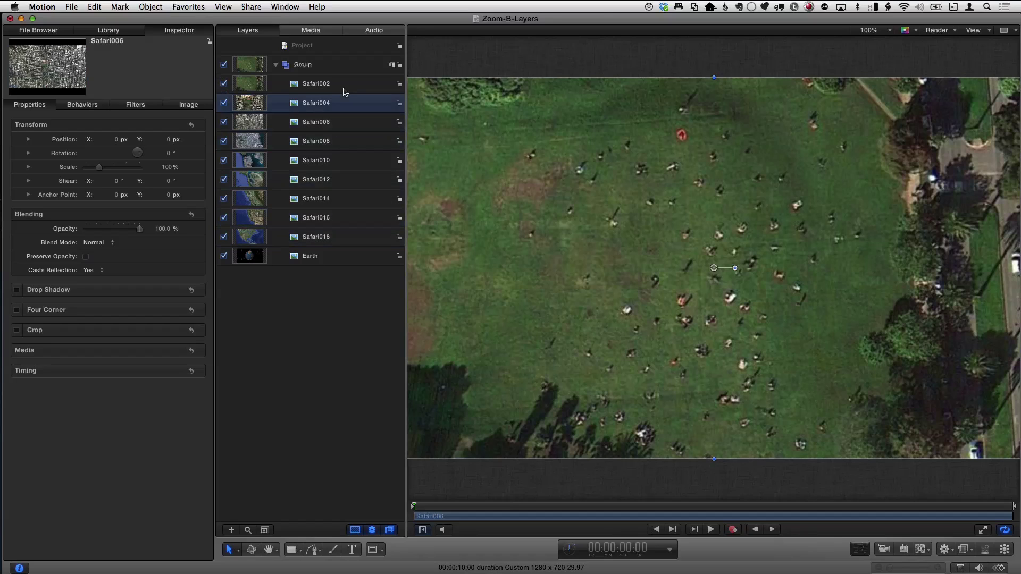
{"action": "key", "text": "Up"}
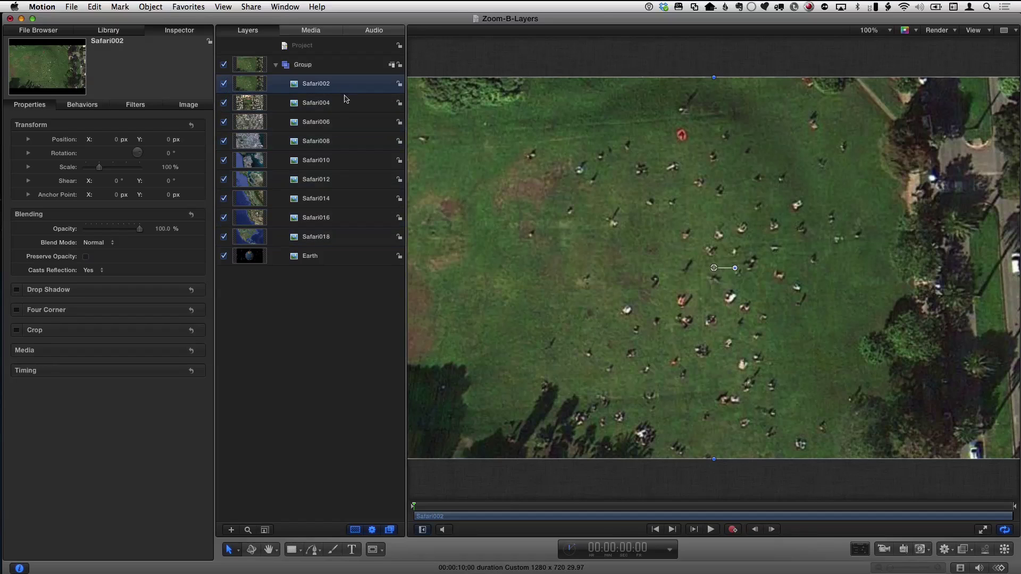
Step: Hide the layers Safari002 through Safari018 one after another so that only Earth is shown
{"action": "left_click", "coordinate": [224, 84]}
{"action": "left_click", "coordinate": [223, 102]}
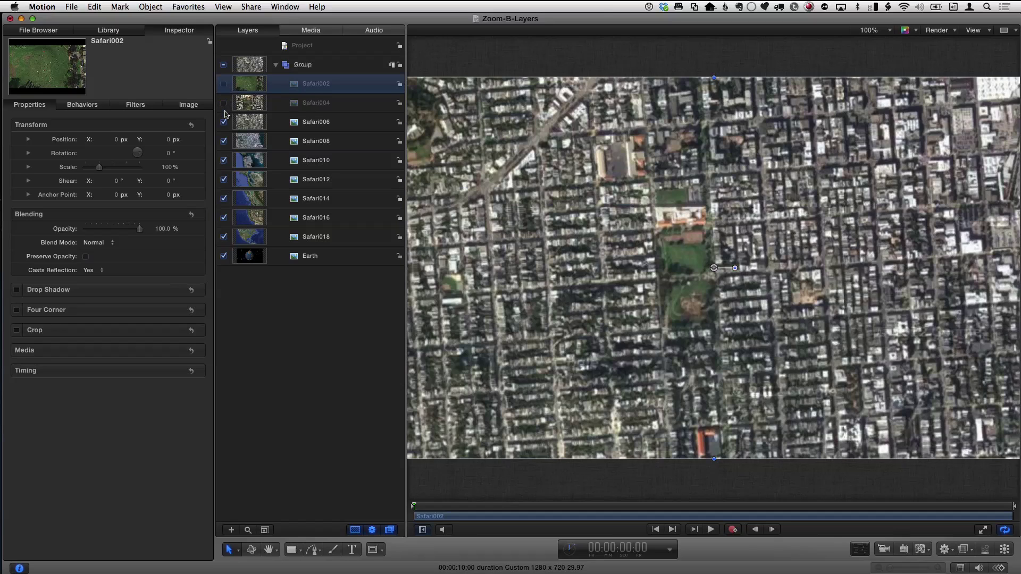
{"action": "left_click", "coordinate": [223, 122]}
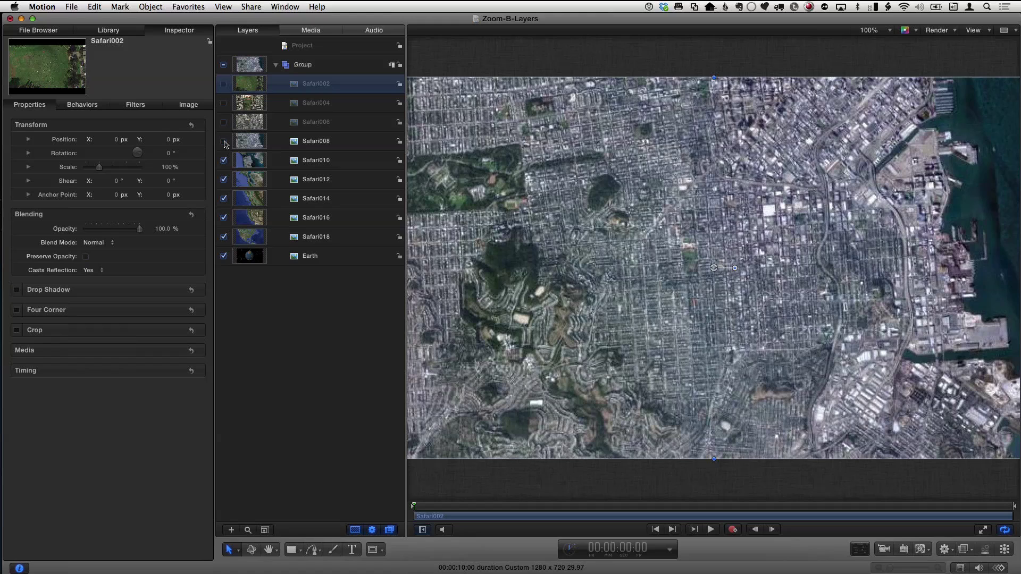
{"action": "left_click", "coordinate": [223, 141]}
{"action": "left_click", "coordinate": [223, 160]}
{"action": "left_click", "coordinate": [223, 179]}
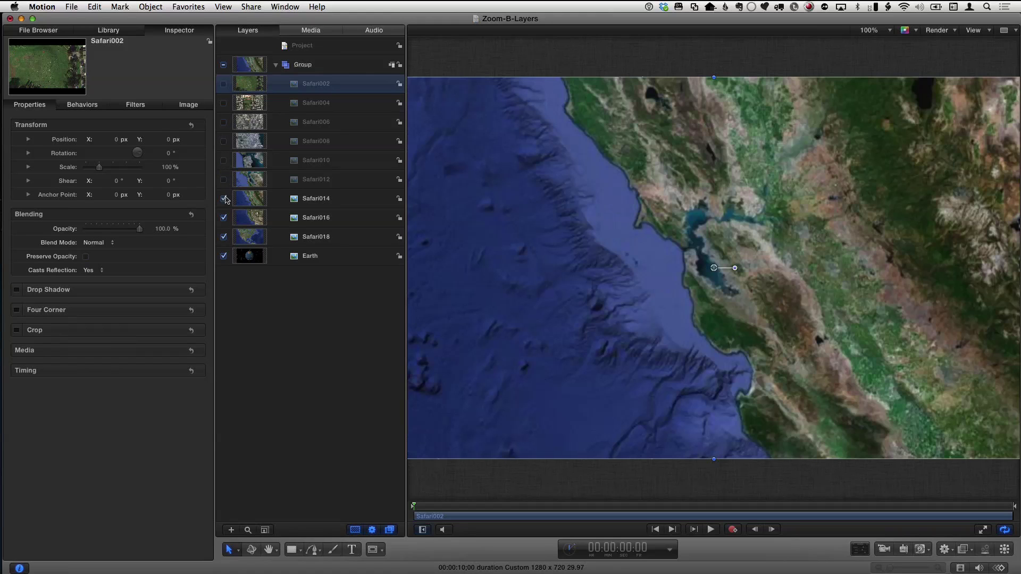
{"action": "left_click", "coordinate": [224, 218]}
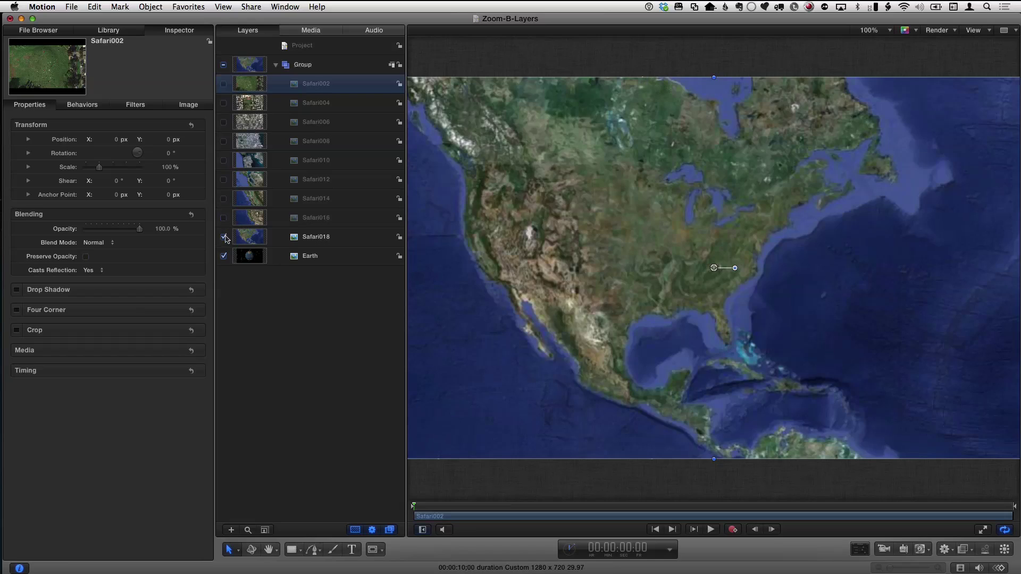
{"action": "left_click", "coordinate": [224, 237]}
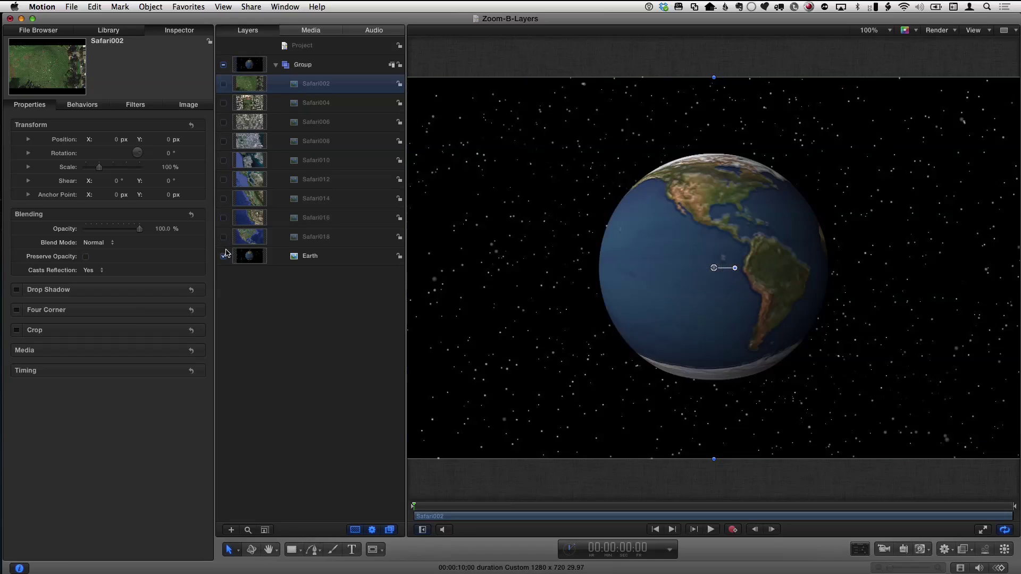
Step: Select all layers from Safari018 up to Safari002 and make them visible again
{"action": "left_click", "coordinate": [320, 237]}
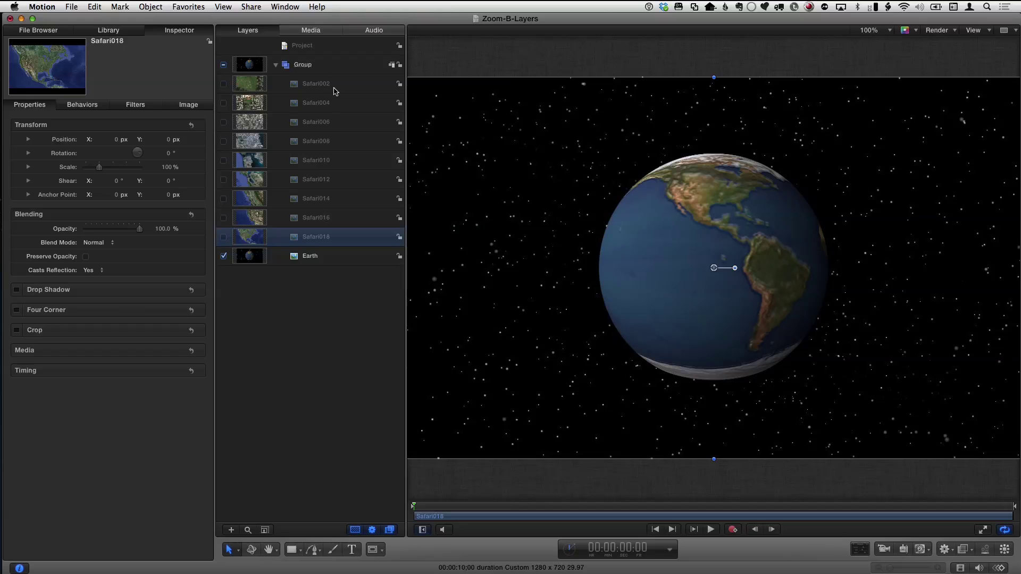
{"action": "left_click", "coordinate": [335, 90], "text": "shift"}
{"action": "left_click", "coordinate": [225, 84]}
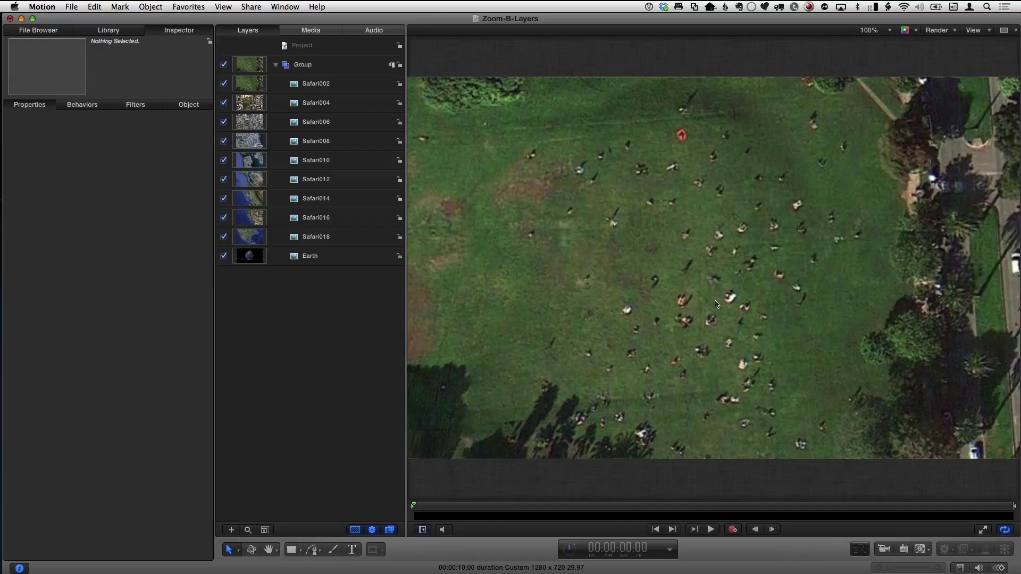
Step: Set the opacity of the Safari002 layer to 50% so Safari004 shows through
{"action": "left_click", "coordinate": [312, 85]}
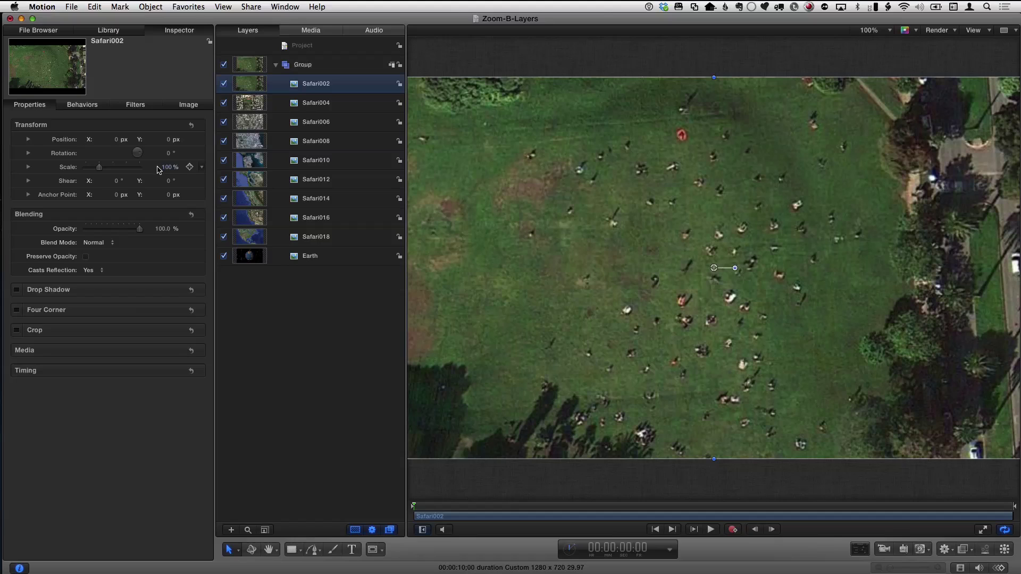
{"action": "left_click", "coordinate": [319, 105]}
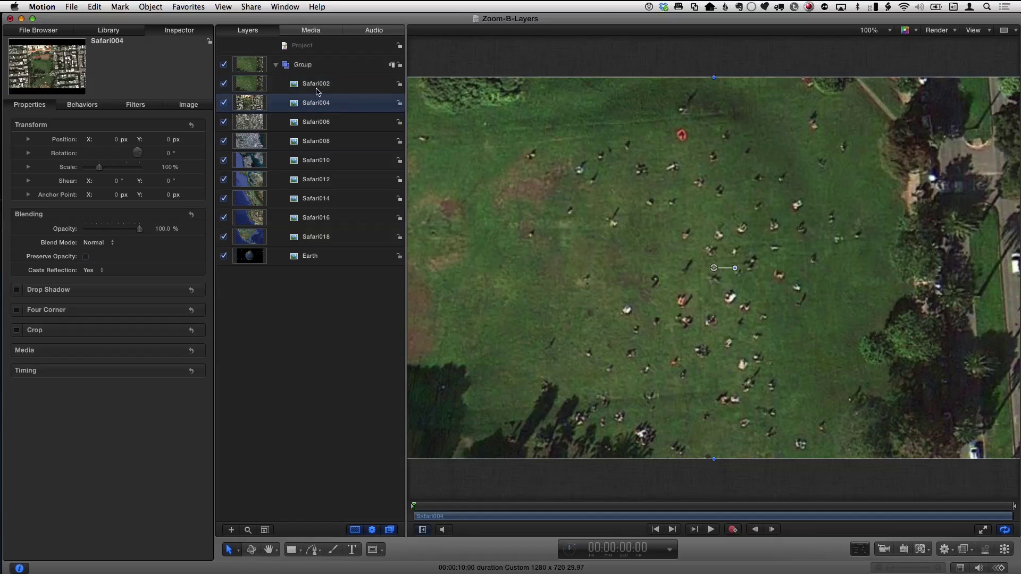
{"action": "left_click", "coordinate": [317, 88]}
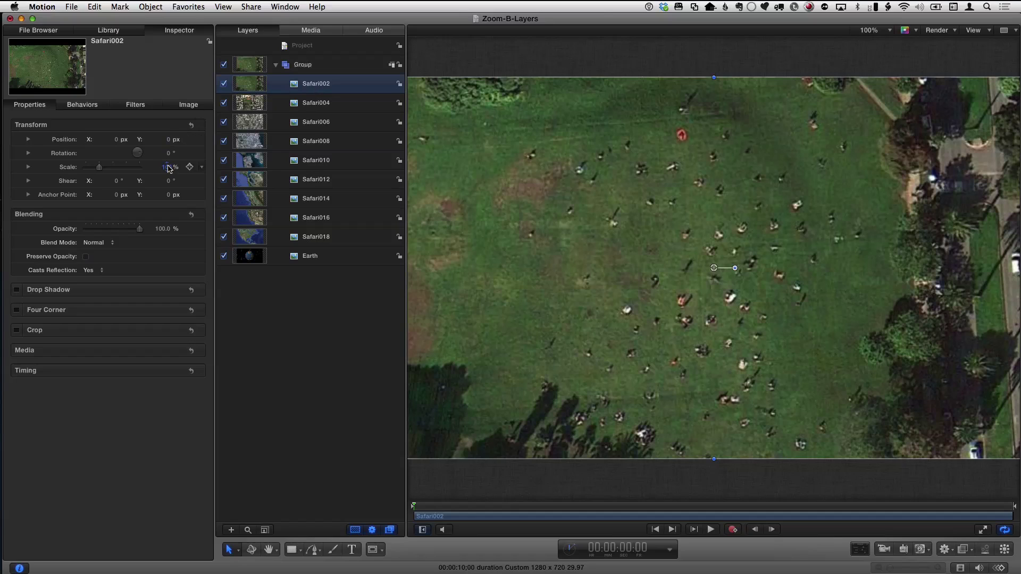
{"action": "left_click", "coordinate": [164, 233]}
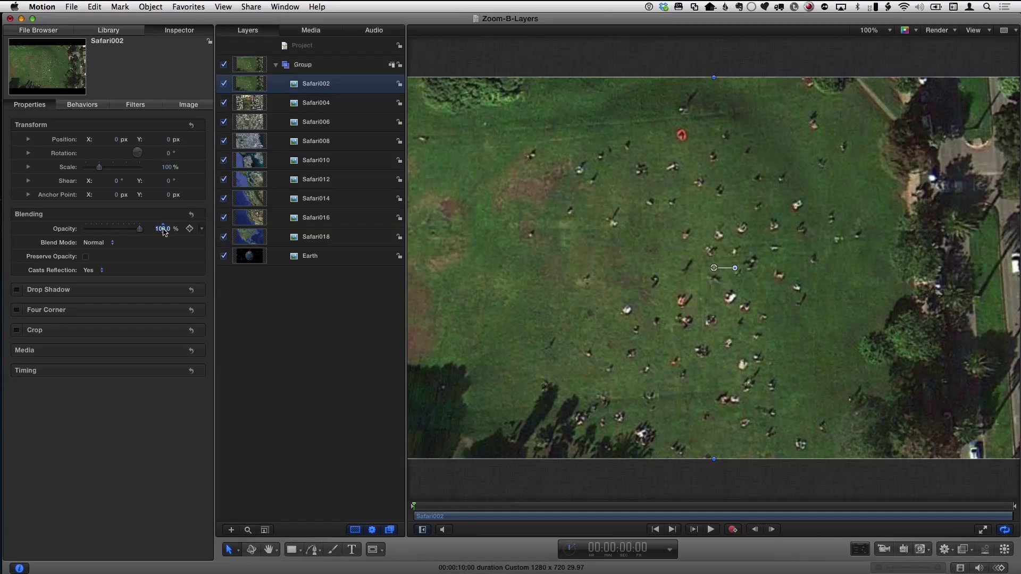
{"action": "type", "text": "50"}
{"action": "key", "text": "Return"}
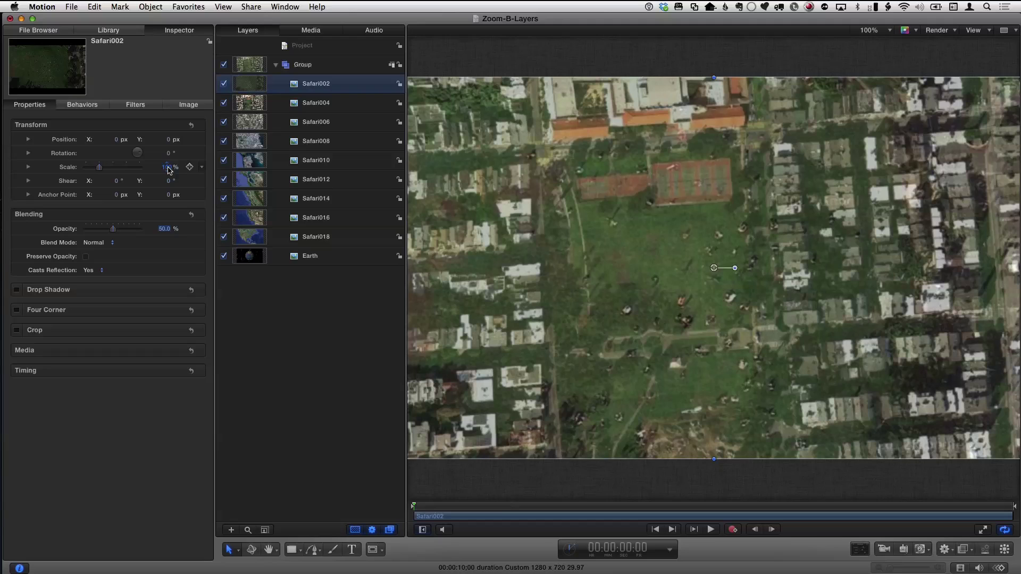
Step: Scale Safari002 to 25% and move it over the matching park field to about X -31.8, Y 16.6 px
{"action": "left_click", "coordinate": [168, 168]}
{"action": "type", "text": "25"}
{"action": "key", "text": "Return"}
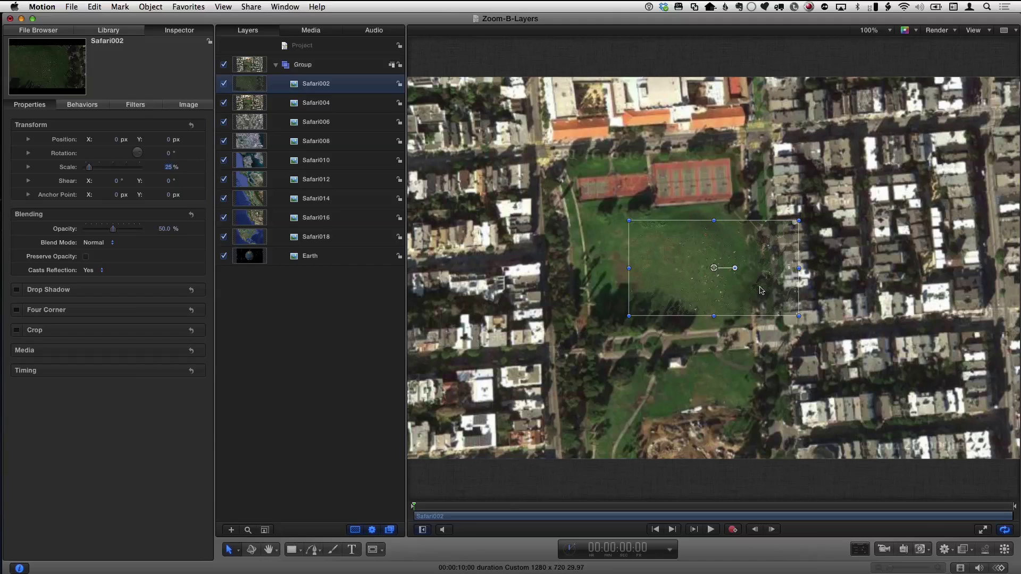
{"action": "mouse_move", "coordinate": [758, 287]}
{"action": "left_mouse_down"}
{"action": "mouse_move", "coordinate": [749, 257]}
{"action": "mouse_move", "coordinate": [744, 278]}
{"action": "mouse_move", "coordinate": [882, 253]}
{"action": "mouse_move", "coordinate": [926, 230]}
{"action": "mouse_move", "coordinate": [789, 254]}
{"action": "mouse_move", "coordinate": [765, 277]}
{"action": "mouse_move", "coordinate": [742, 277]}
{"action": "left_mouse_up"}
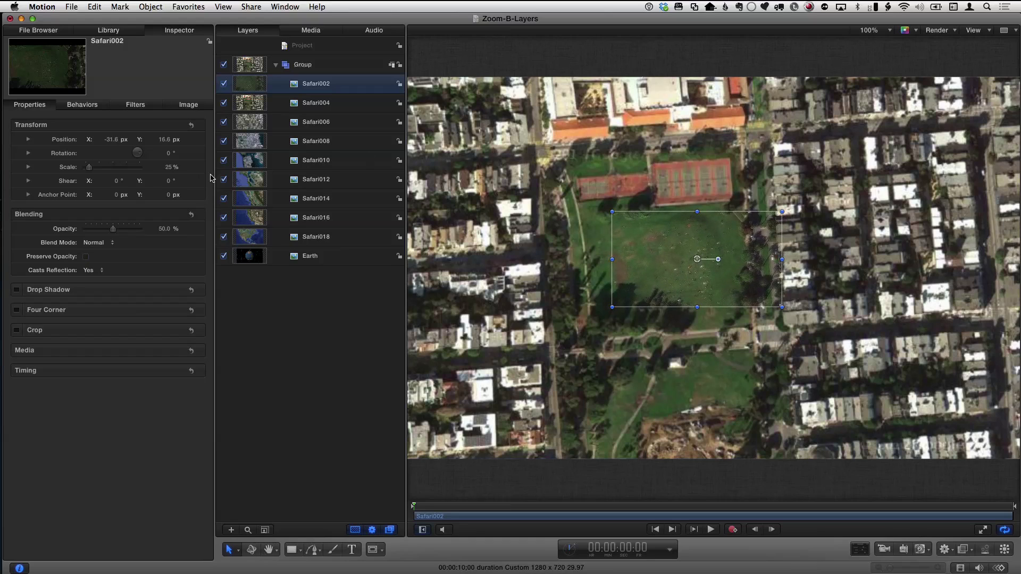
Step: Restore Safari002's opacity to 100% and switch its visibility off and on to check the match with Safari004
{"action": "left_click_drag", "start_coordinate": [113, 230], "coordinate": [159, 234]}
{"action": "left_click", "coordinate": [224, 84]}
{"action": "left_click", "coordinate": [224, 83]}
{"action": "left_click", "coordinate": [224, 83]}
{"action": "left_click", "coordinate": [224, 84]}
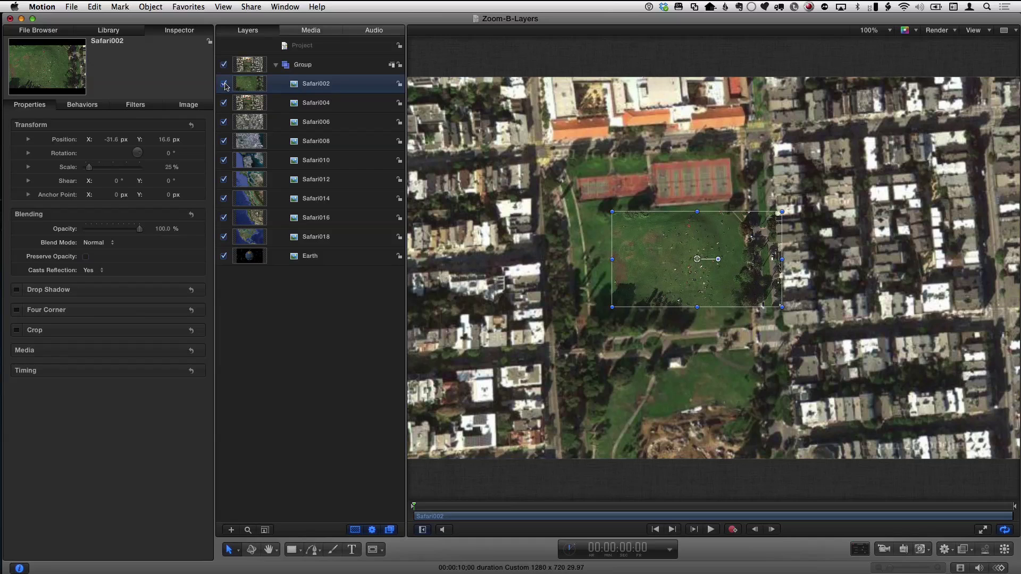
Step: Shift Safari002 right to X -30.8 px and compare its alignment with Safari004 by hiding and showing it
{"action": "left_click", "coordinate": [224, 83]}
{"action": "left_click", "coordinate": [224, 83]}
{"action": "key", "text": "Right"}
{"action": "left_click", "coordinate": [224, 84]}
{"action": "left_click", "coordinate": [223, 83]}
{"action": "left_click", "coordinate": [224, 84]}
{"action": "left_click", "coordinate": [224, 83]}
{"action": "left_click", "coordinate": [224, 83]}
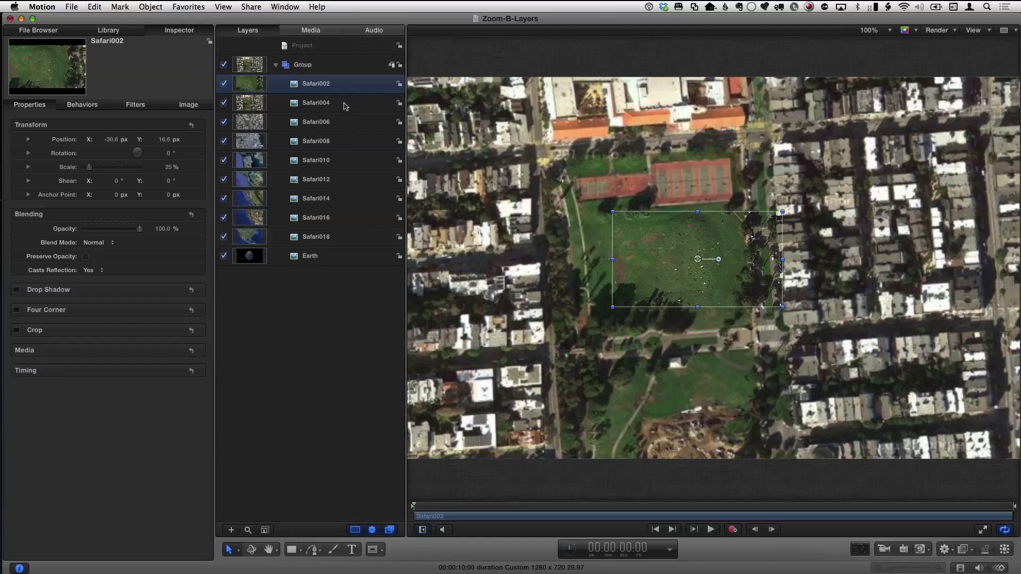
Step: Group the Safari002 and Safari004 layers together
{"action": "left_click", "coordinate": [345, 106], "text": "shift"}
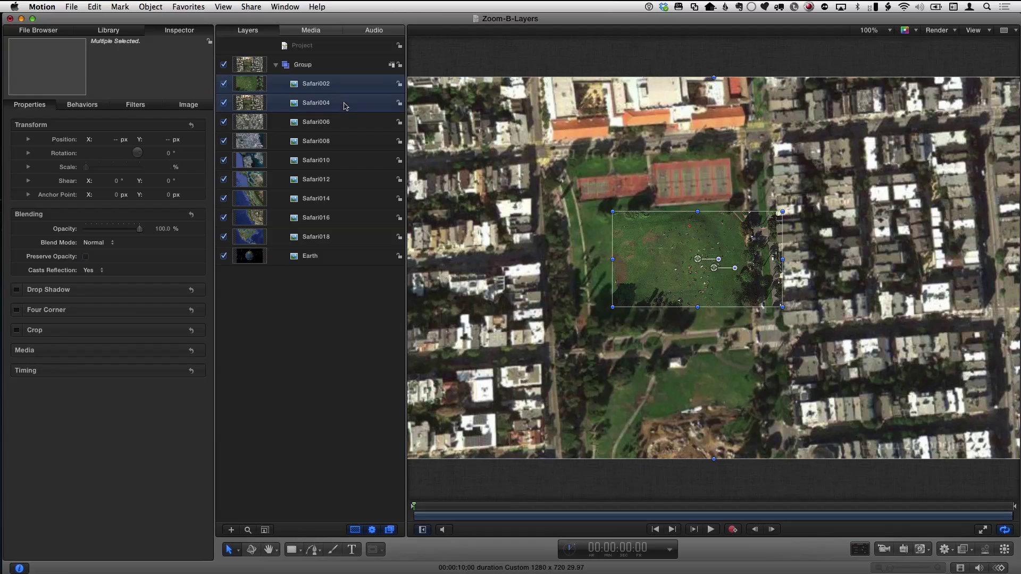
{"action": "left_click", "coordinate": [151, 6]}
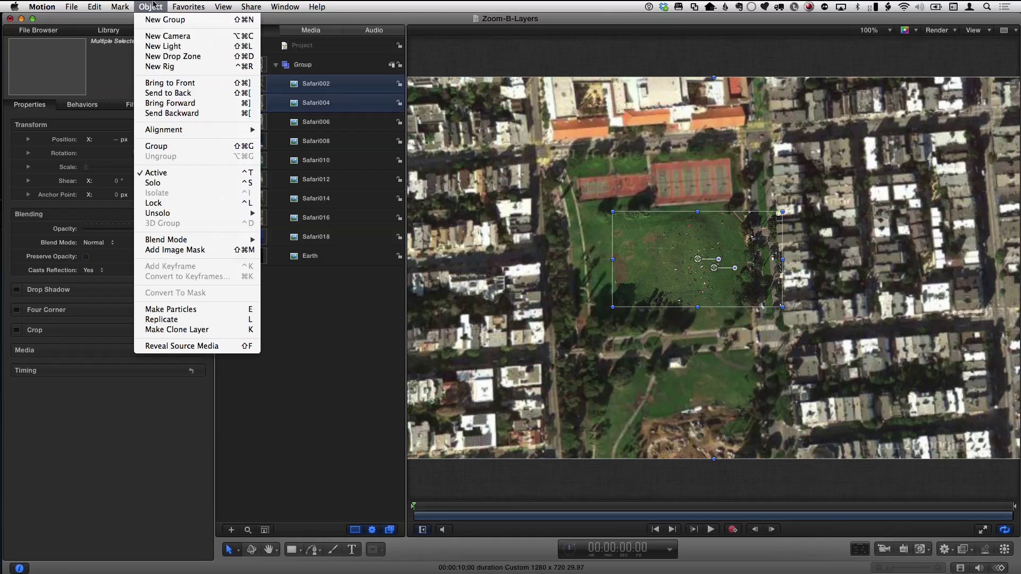
{"action": "left_click", "coordinate": [185, 146]}
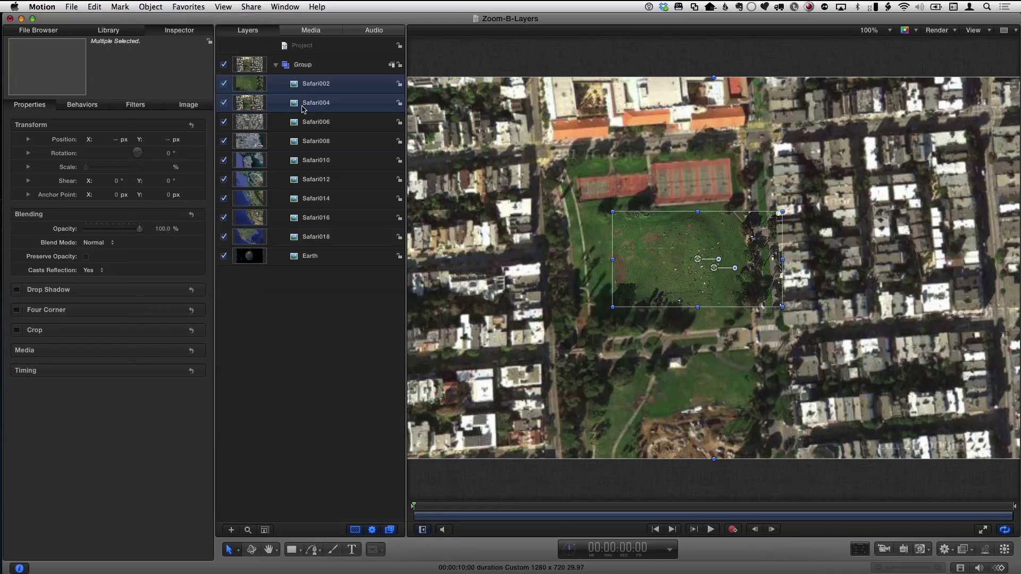
Step: Set the opacity of the nested group holding Safari002 and Safari004 to 50%
{"action": "left_click", "coordinate": [285, 85]}
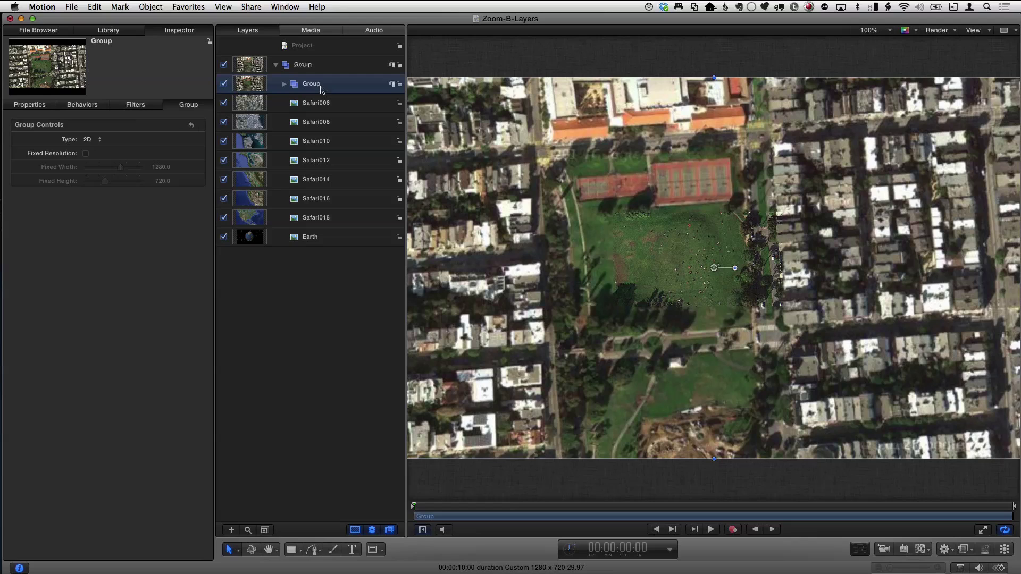
{"action": "left_click", "coordinate": [30, 106]}
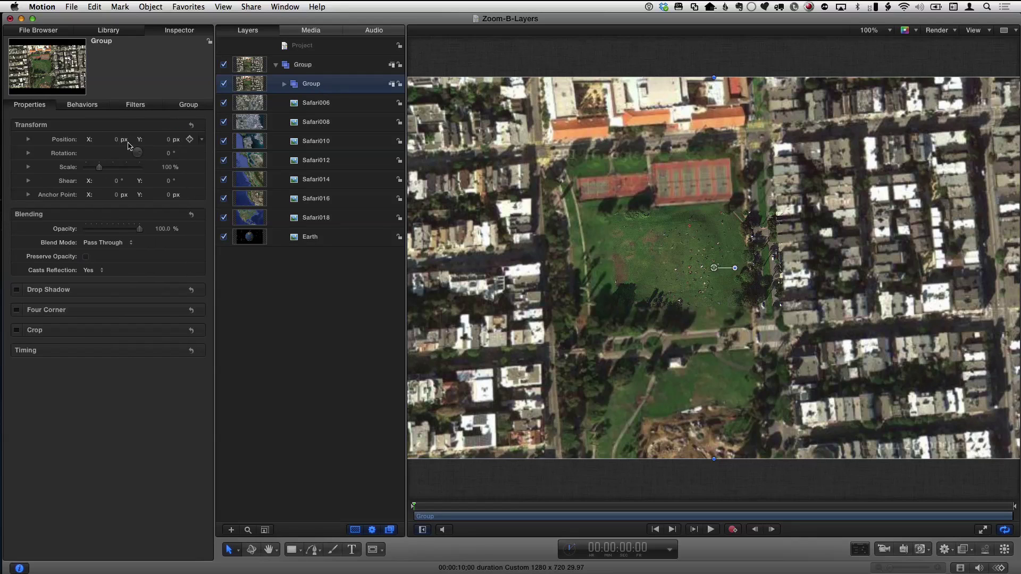
{"action": "left_click", "coordinate": [163, 229]}
{"action": "type", "text": "50"}
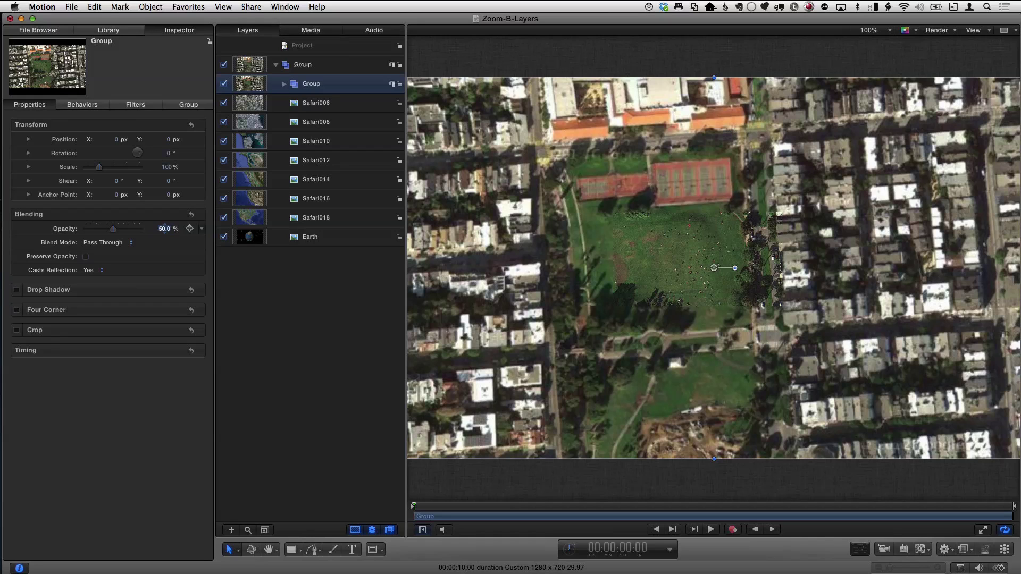
Step: Confirm the 50% opacity of the nested Safari002/Safari004 group and scale it to 25%
{"action": "key", "text": "Return"}
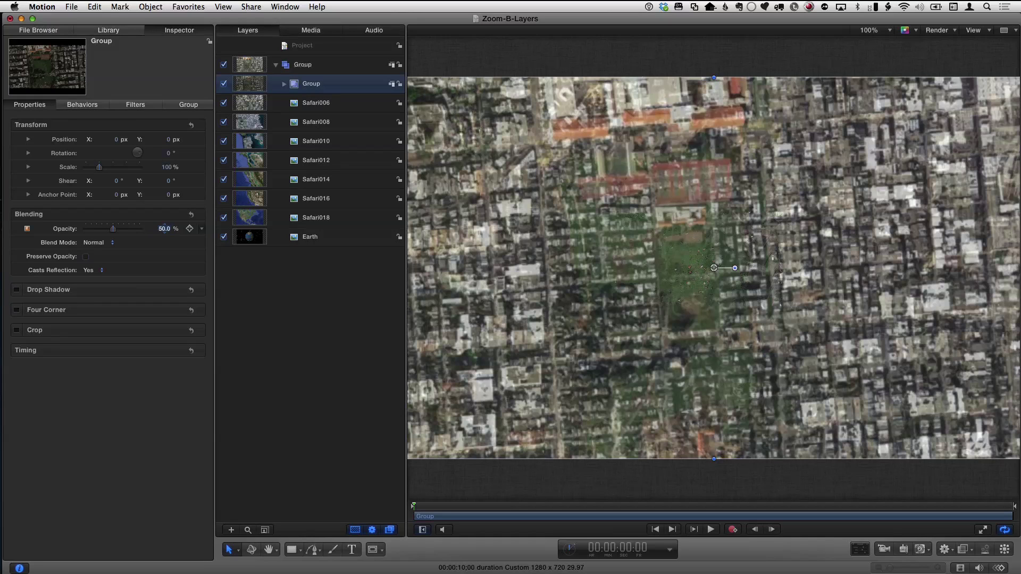
{"action": "left_click", "coordinate": [167, 168]}
{"action": "type", "text": "25"}
{"action": "key", "text": "Return"}
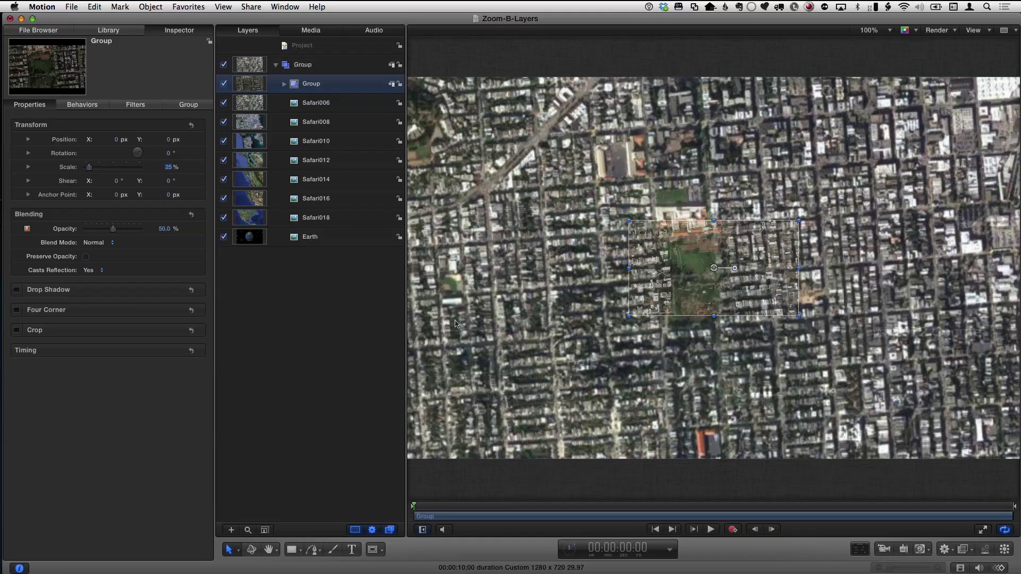
Step: Move the nested group to about X -28.4 px, Y 17.1 px so its park matches the one in Safari006
{"action": "left_click_drag", "start_coordinate": [715, 270], "coordinate": [750, 255]}
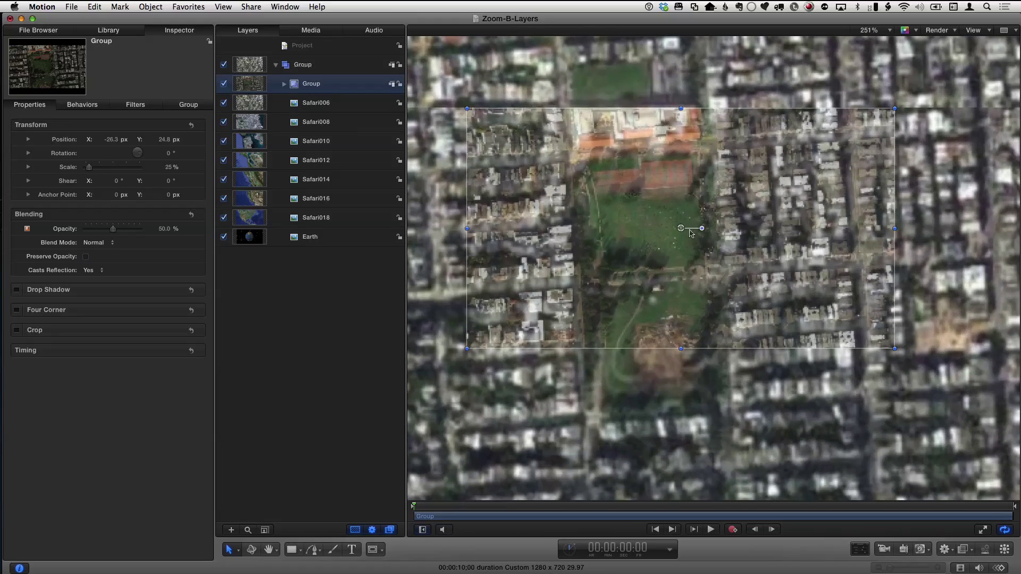
{"action": "mouse_move", "coordinate": [683, 230]}
{"action": "left_mouse_down"}
{"action": "mouse_move", "coordinate": [672, 226]}
{"action": "mouse_move", "coordinate": [681, 228]}
{"action": "mouse_move", "coordinate": [677, 256]}
{"action": "mouse_move", "coordinate": [680, 236]}
{"action": "left_mouse_up"}
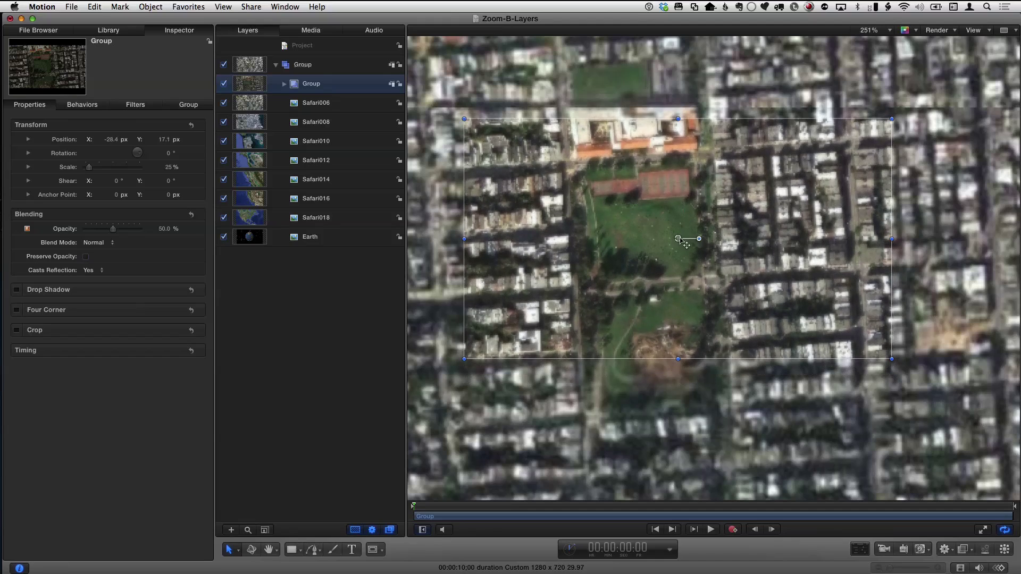
{"action": "key", "text": "shift+z"}
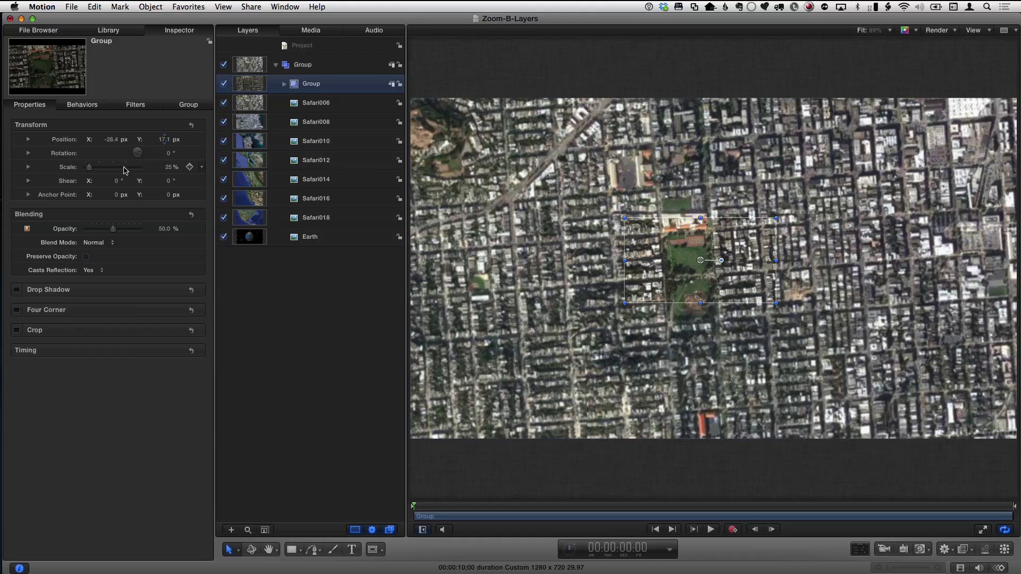
Step: Restore the nested group's opacity to 100% and switch its visibility off and on to check the match with Safari006
{"action": "left_click_drag", "start_coordinate": [113, 229], "coordinate": [140, 228]}
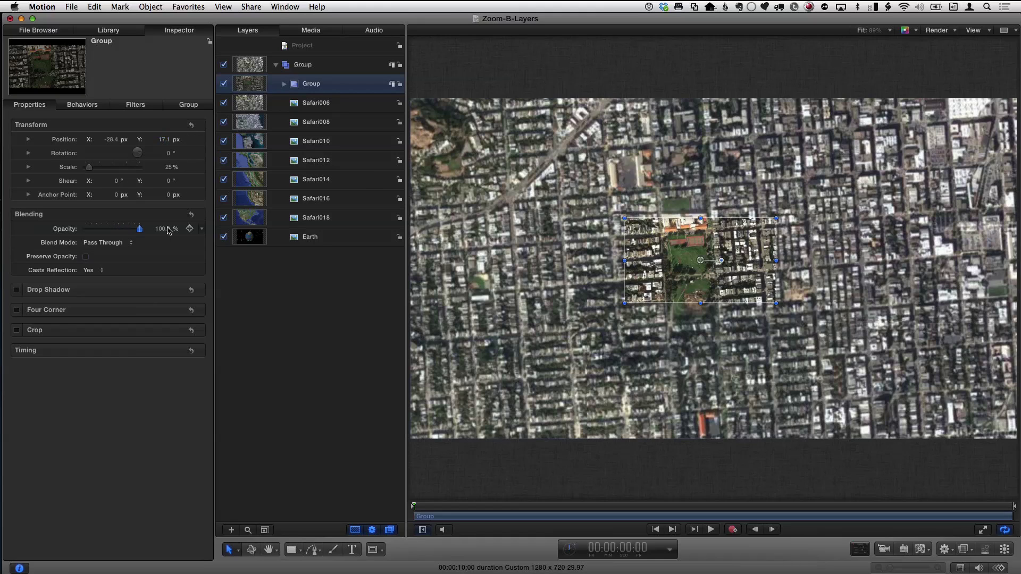
{"action": "left_click", "coordinate": [224, 84]}
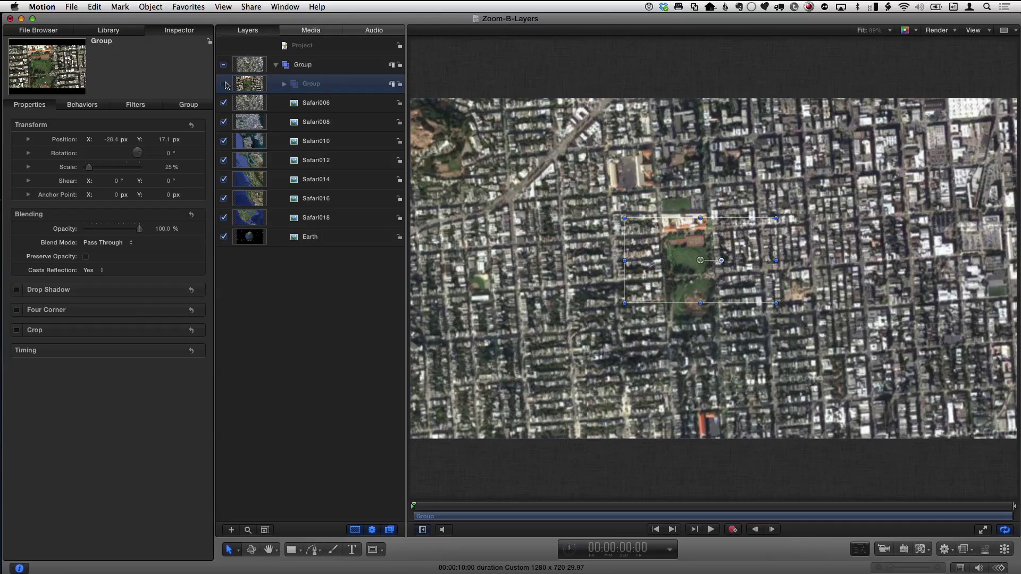
{"action": "left_click", "coordinate": [224, 84]}
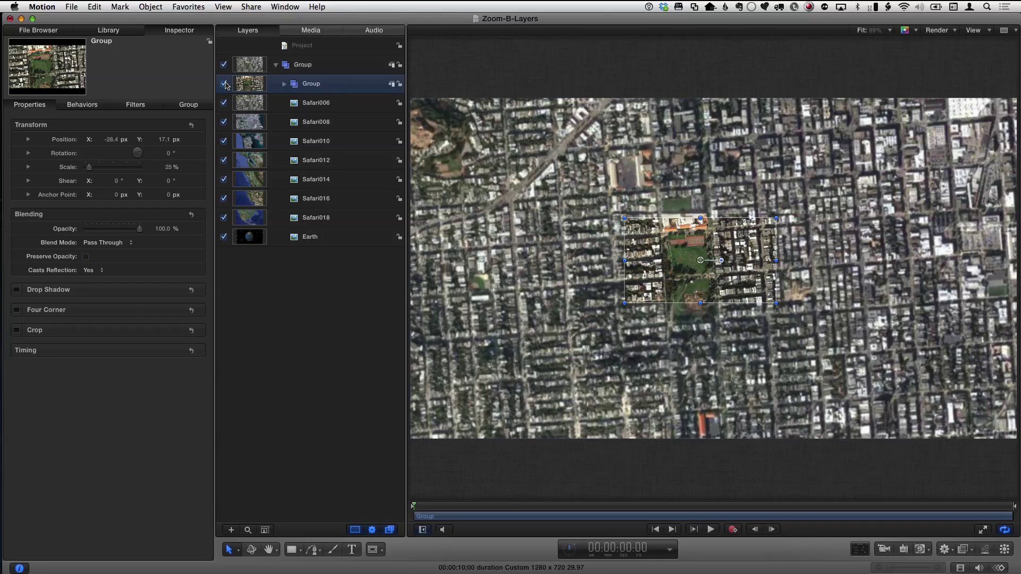
Step: Shift the nested group left to X -29.5 px and compare its alignment with Safari006 by hiding and showing it
{"action": "left_click", "coordinate": [224, 84]}
{"action": "left_click", "coordinate": [224, 83]}
{"action": "key", "text": "Left"}
{"action": "left_click", "coordinate": [224, 84]}
{"action": "left_click", "coordinate": [224, 84]}
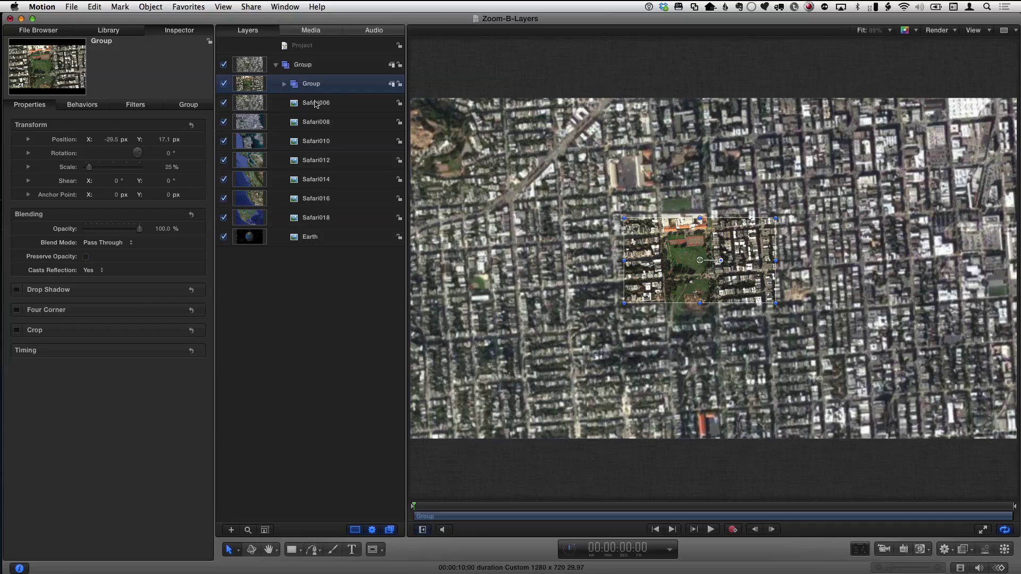
Step: Group the nested group with Safari006, collapse the new group and show its transform properties
{"action": "left_click", "coordinate": [316, 103], "text": "shift"}
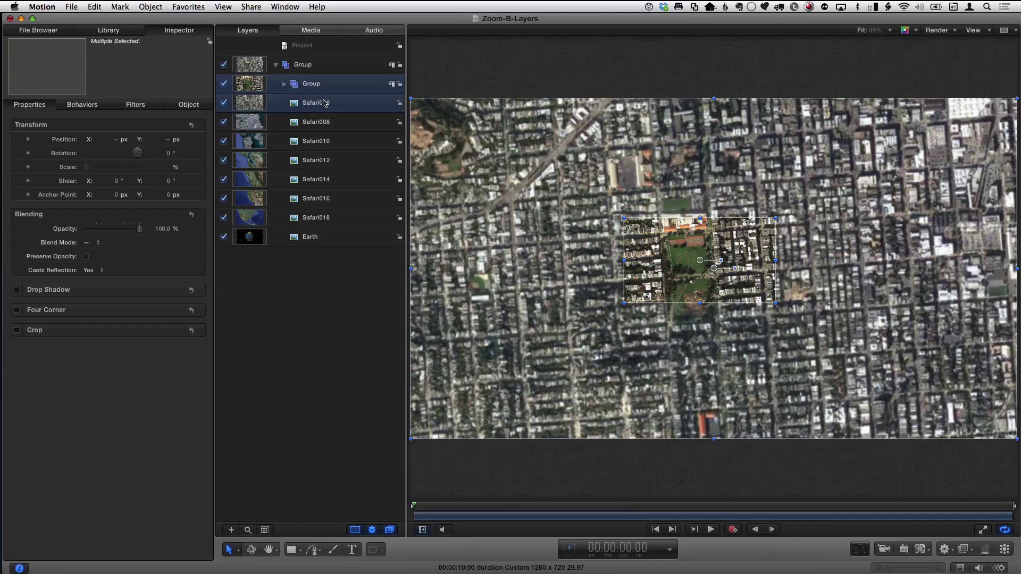
{"action": "key", "text": "super+shift+g"}
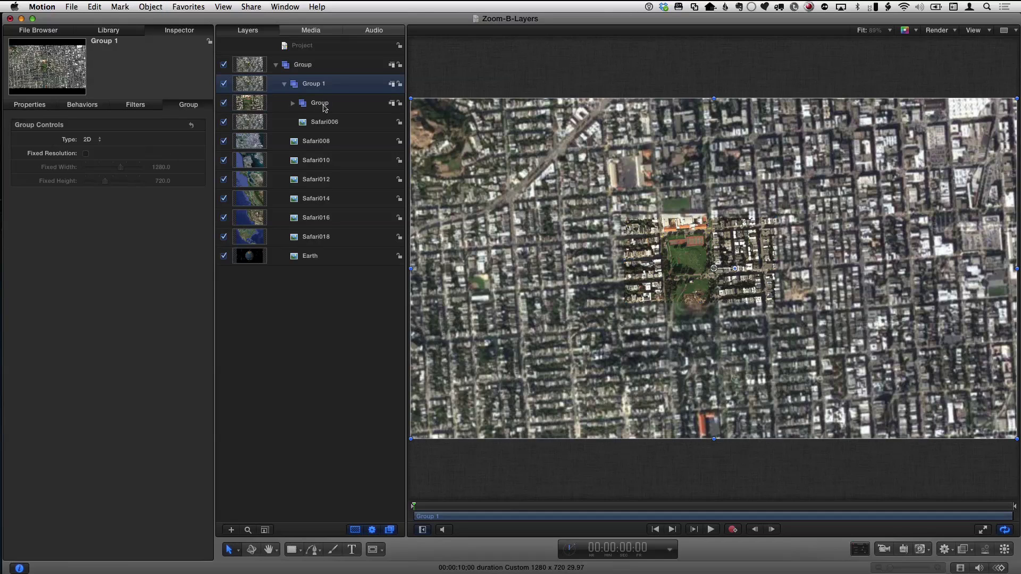
{"action": "left_click", "coordinate": [285, 84]}
{"action": "key", "text": "F1"}
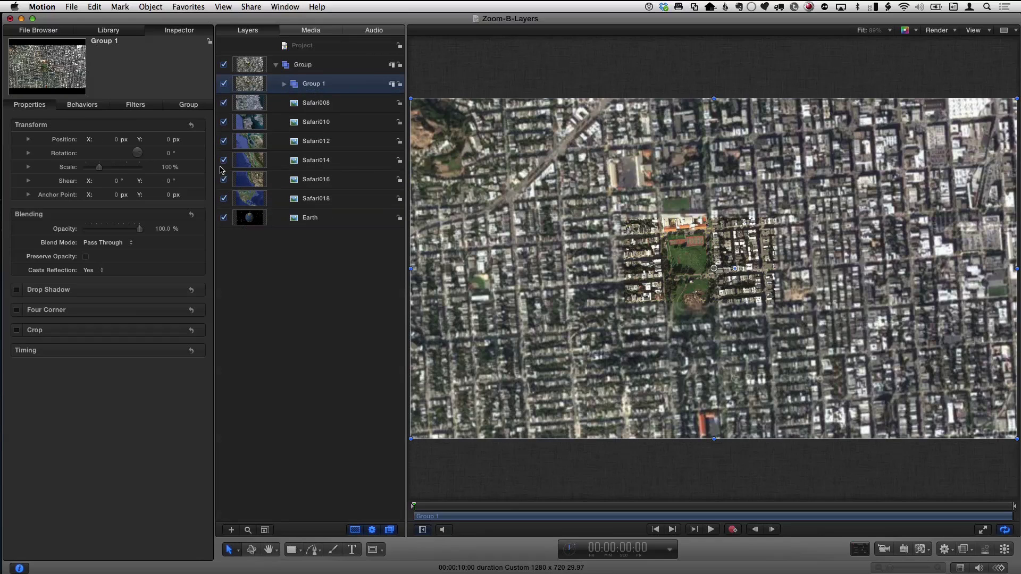
Step: Set Group 1's opacity to 50% and its scale to 25%
{"action": "left_click", "coordinate": [165, 229]}
{"action": "type", "text": "50"}
{"action": "key", "text": "Return"}
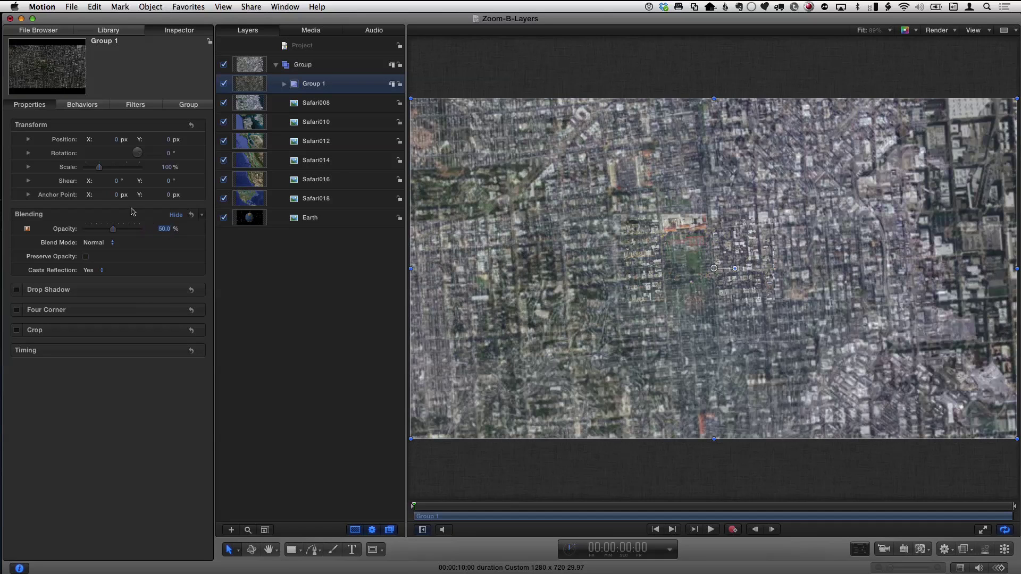
{"action": "left_click", "coordinate": [168, 167]}
{"action": "type", "text": "25"}
{"action": "key", "text": "Return"}
Step: Move Group 1 to about X -0.2 px, Y -8.6 px to align it with the matching streets in Safari008
{"action": "left_click_drag", "start_coordinate": [761, 259], "coordinate": [827, 269]}
{"action": "key", "text": "z"}
{"action": "left_click_drag", "start_coordinate": [734, 275], "coordinate": [735, 278]}
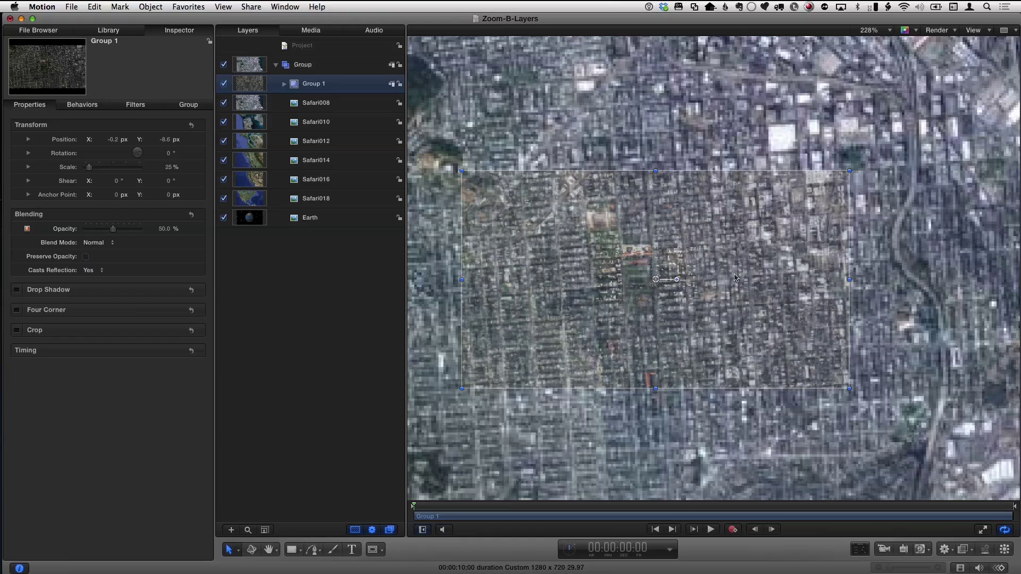
{"action": "key", "text": "shift+z"}
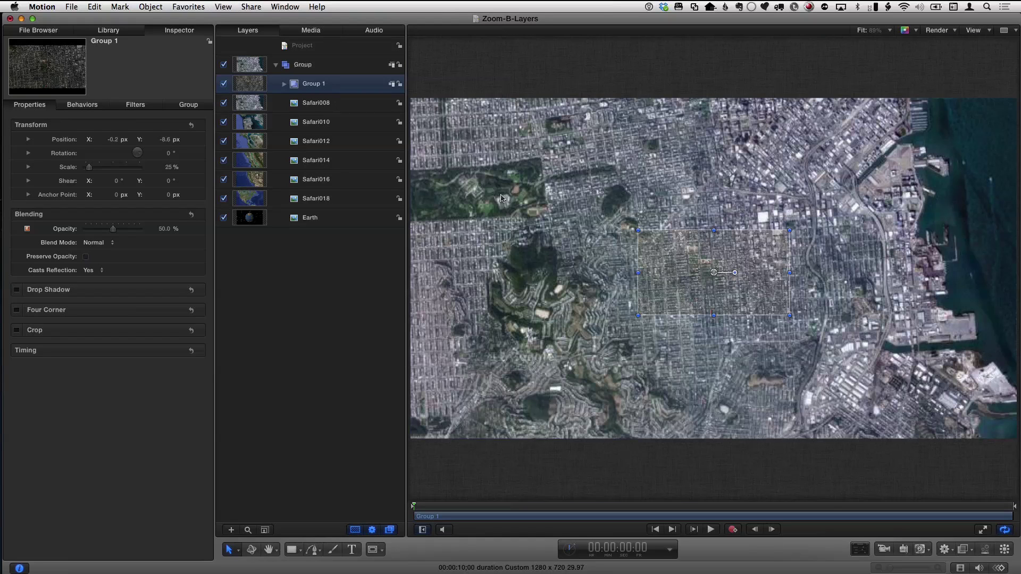
Step: Switch to the open project Zoom-C-Layers_Scaled and hide its timeline to enlarge the canvas
{"action": "left_click", "coordinate": [295, 6]}
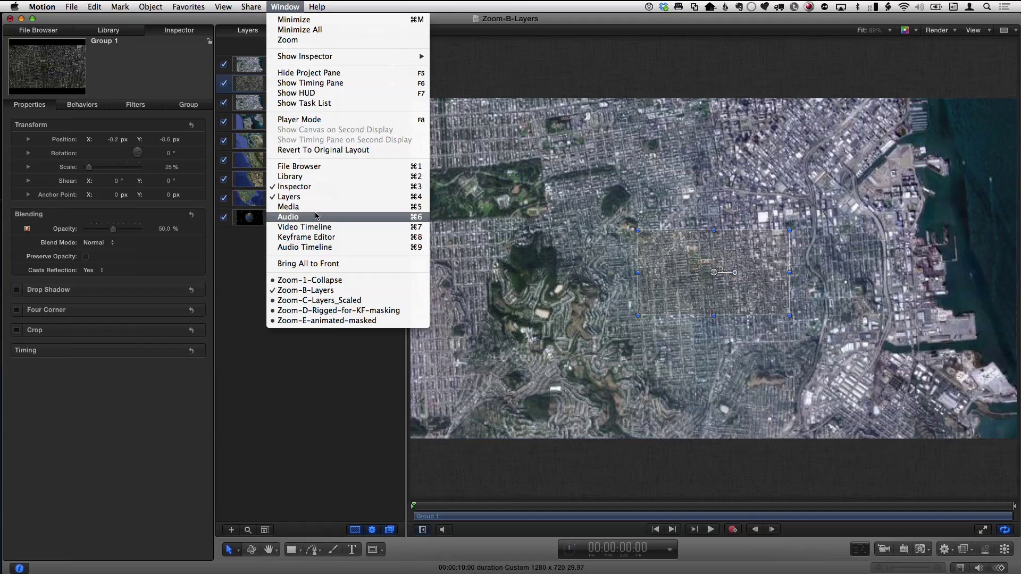
{"action": "left_click", "coordinate": [328, 301]}
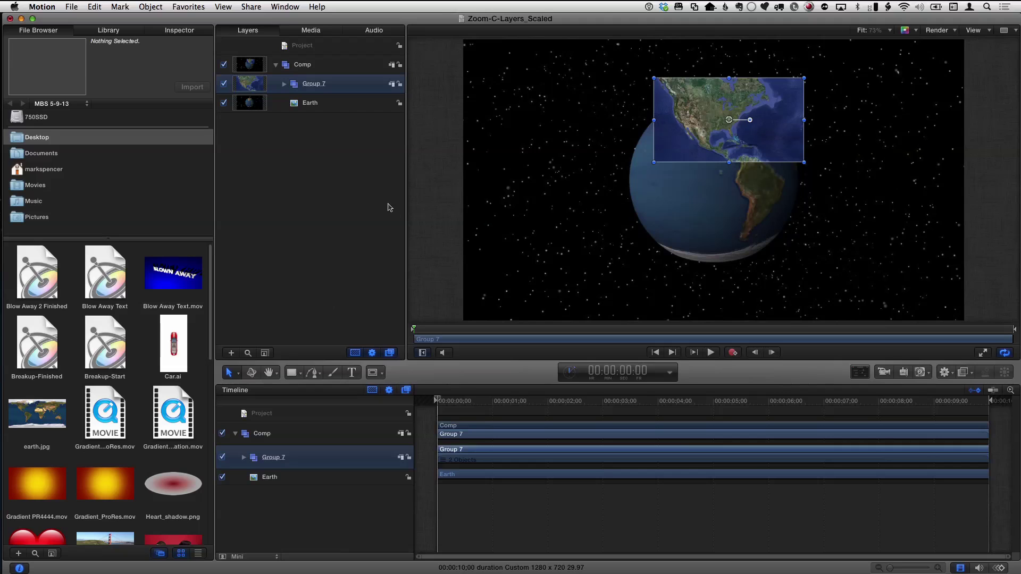
{"action": "key", "text": "super+7"}
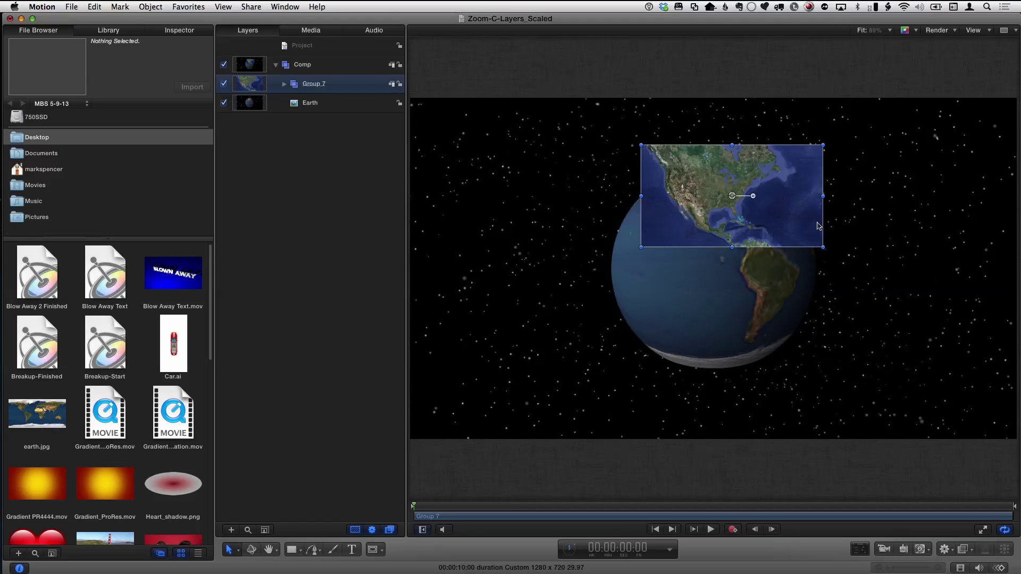
Step: Expand Group 7 with all its nested groups and adjust the width of the layer list
{"action": "left_click", "coordinate": [284, 85]}
{"action": "left_click_drag", "start_coordinate": [407, 207], "coordinate": [457, 202]}
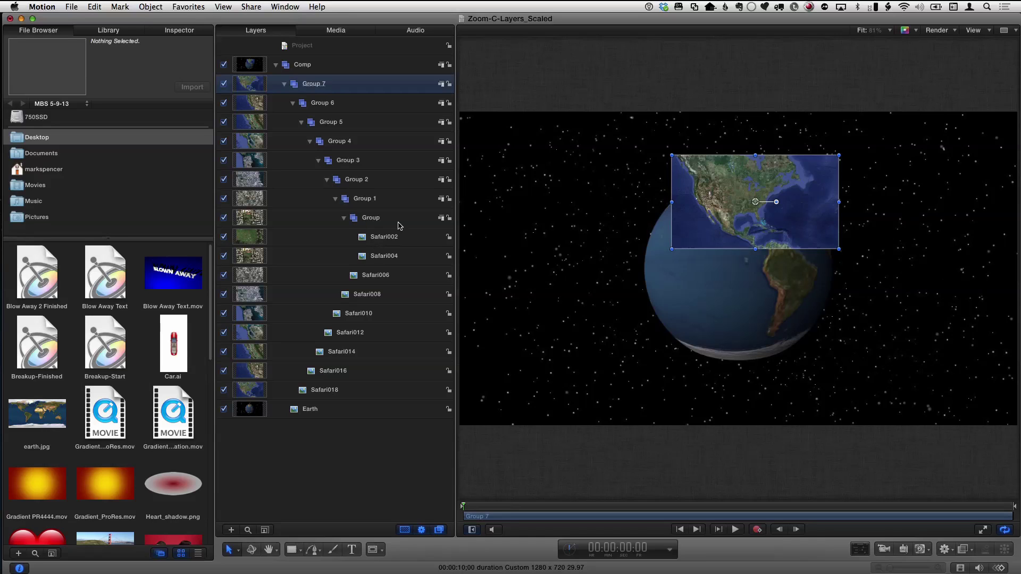
{"action": "left_click_drag", "start_coordinate": [457, 239], "coordinate": [378, 234]}
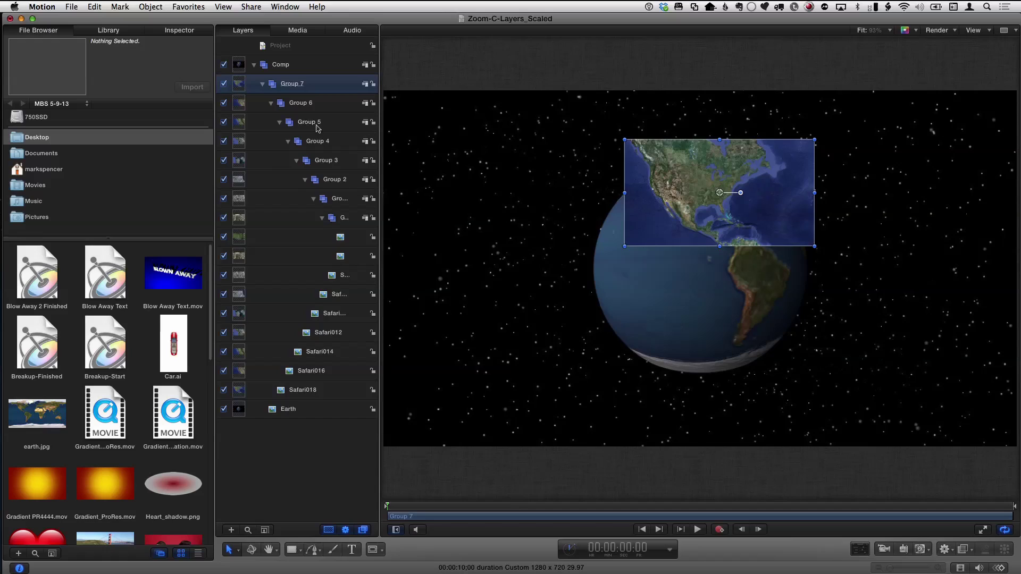
Step: Collapse and expand Group 7 repeatedly to examine how its satellite layers are nested, leaving it collapsed
{"action": "left_click", "coordinate": [262, 83]}
{"action": "left_click", "coordinate": [263, 84]}
{"action": "left_click", "coordinate": [263, 83]}
{"action": "left_click", "coordinate": [263, 84]}
{"action": "left_click", "coordinate": [263, 84]}
{"action": "left_click", "coordinate": [262, 83]}
{"action": "left_click", "coordinate": [263, 84]}
{"action": "left_click", "coordinate": [263, 83]}
{"action": "left_click", "coordinate": [263, 83]}
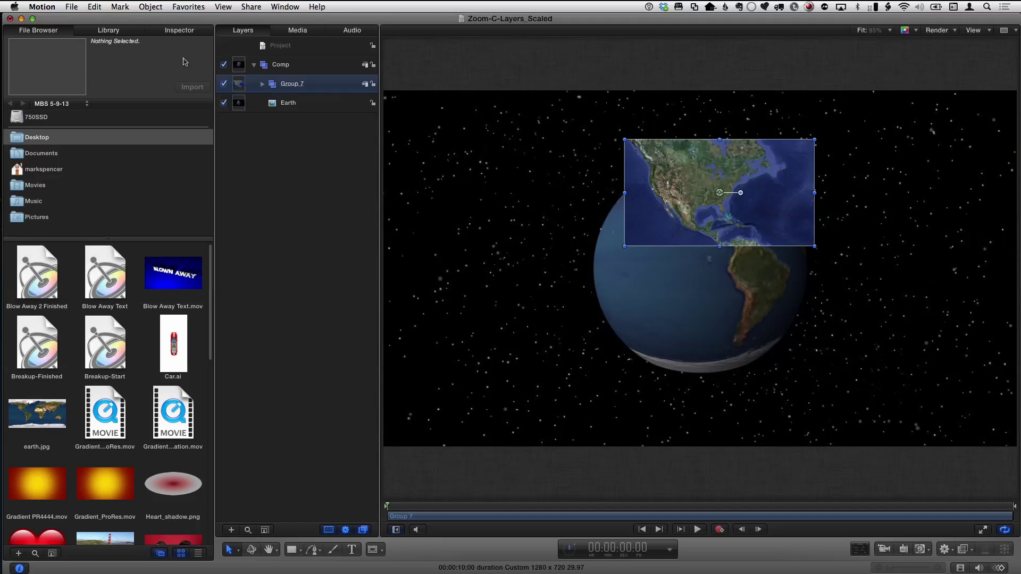
Step: Select the Comp group, collapse it and show its transform properties
{"action": "left_click", "coordinate": [297, 68]}
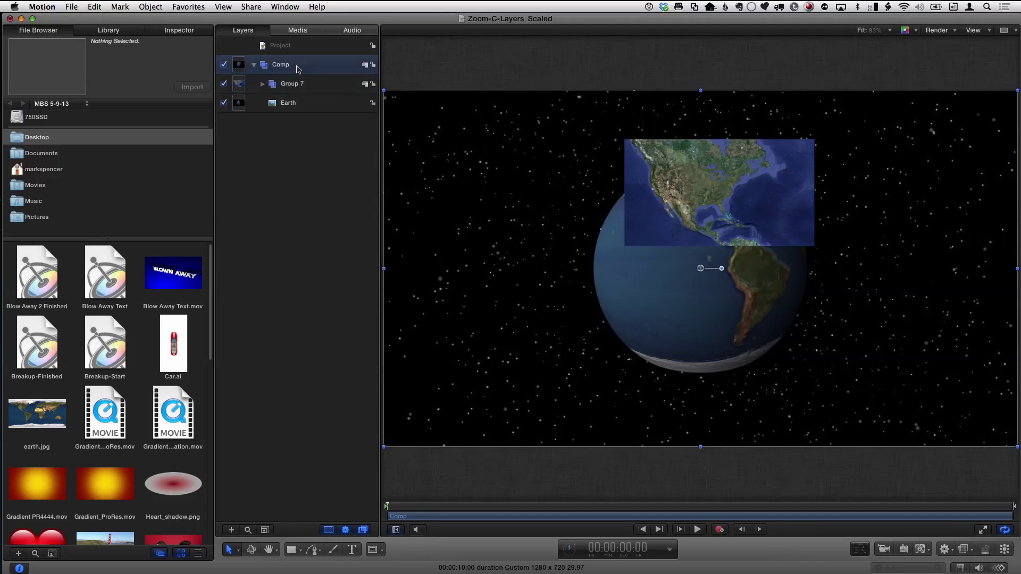
{"action": "left_click", "coordinate": [254, 64]}
{"action": "key", "text": "super+3"}
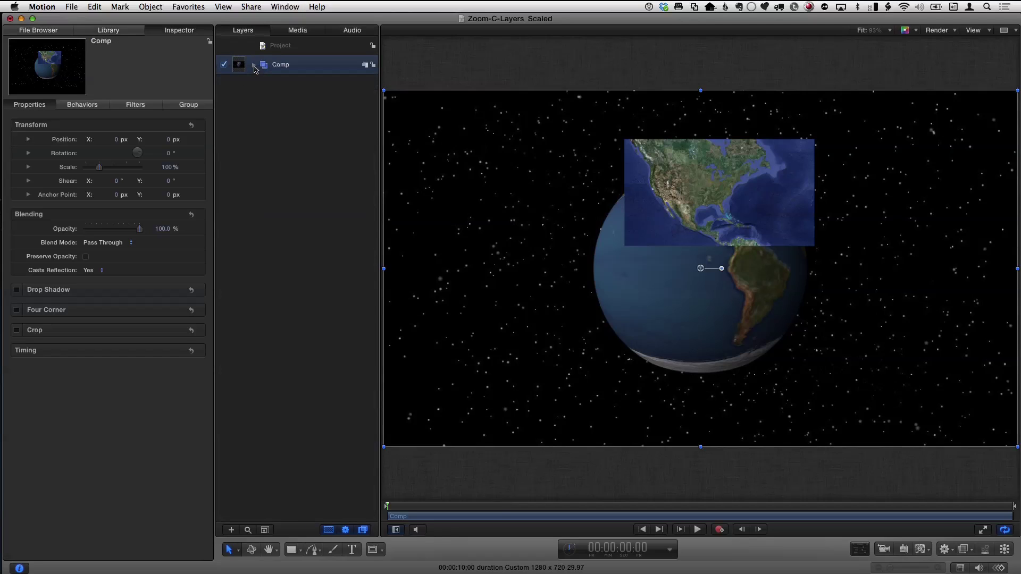
Step: Try scaling the Comp group up to 240%, and set its scale back to 100%
{"action": "left_click_drag", "start_coordinate": [167, 169], "coordinate": [242, 169]}
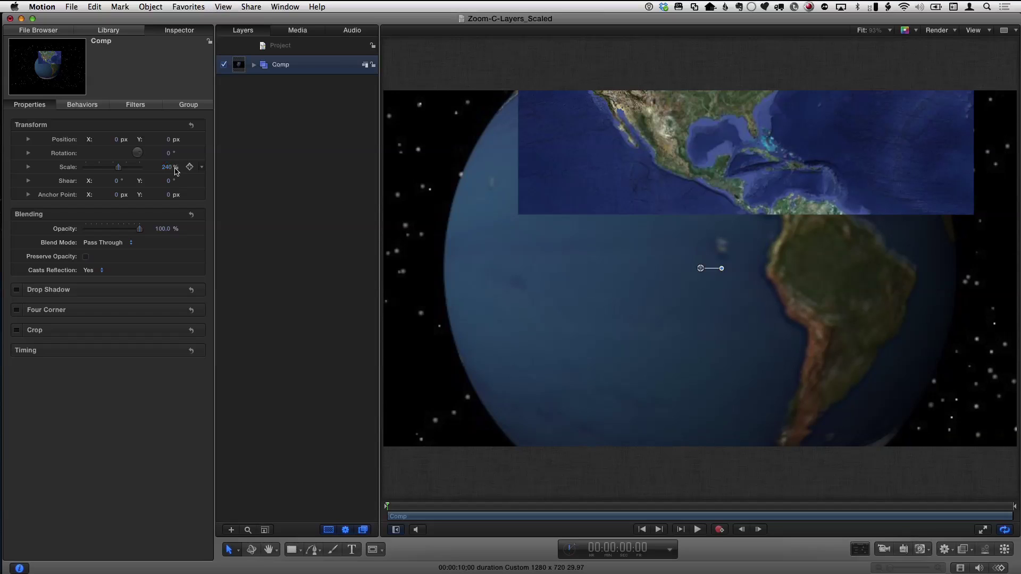
{"action": "left_click", "coordinate": [271, 178]}
{"action": "left_click", "coordinate": [293, 67]}
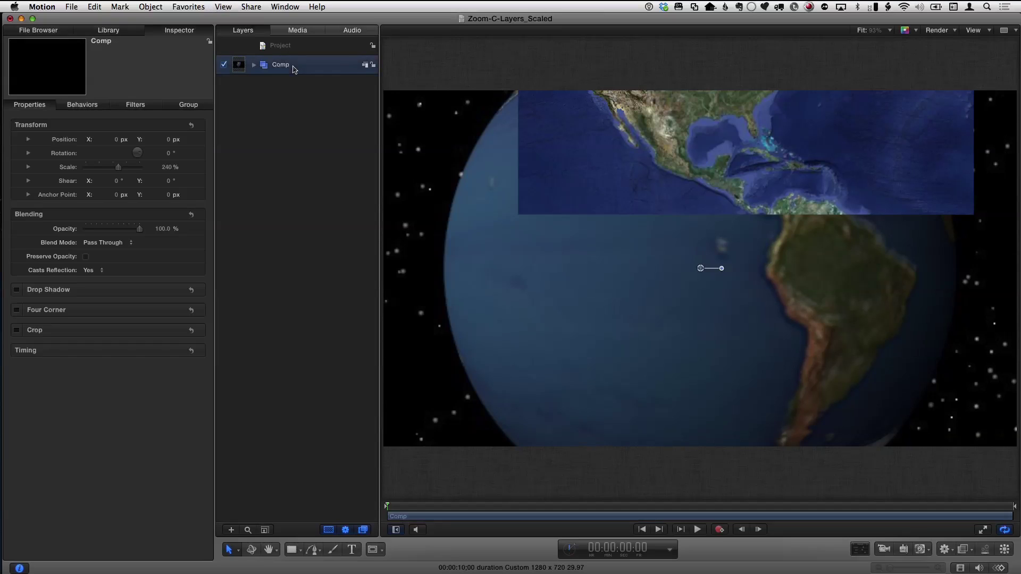
{"action": "double_click", "coordinate": [167, 168]}
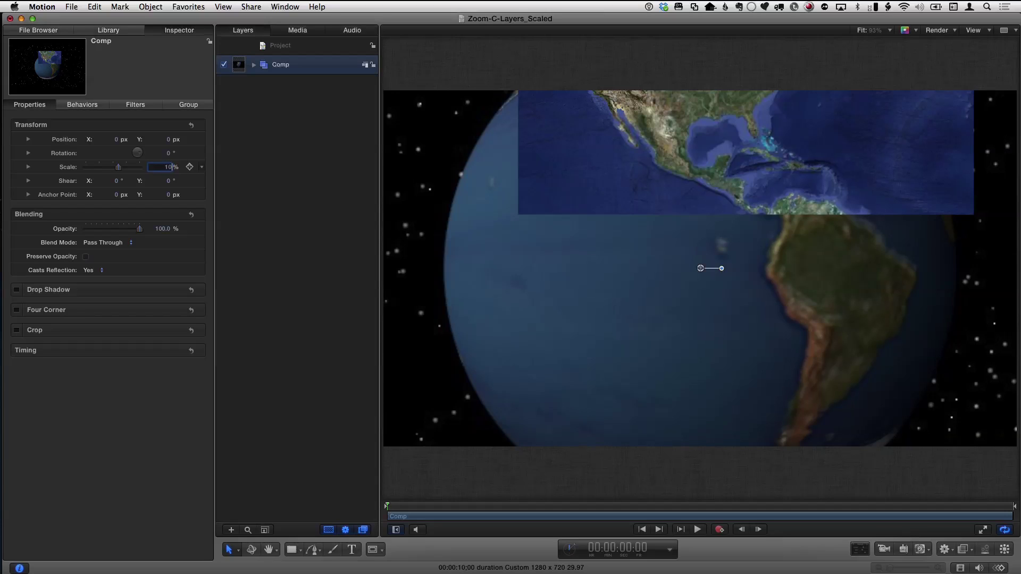
{"action": "type", "text": "100"}
{"action": "key", "text": "Return"}
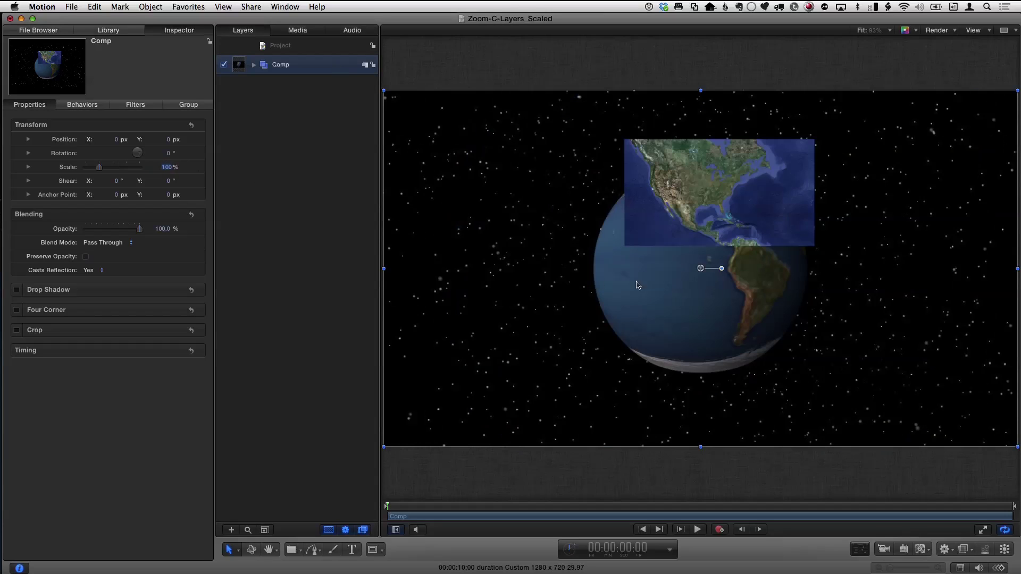
Step: Move the Comp group's anchor point onto the California coast, at about X -91.3 px, Y 157.7 px
{"action": "right_click", "coordinate": [727, 230]}
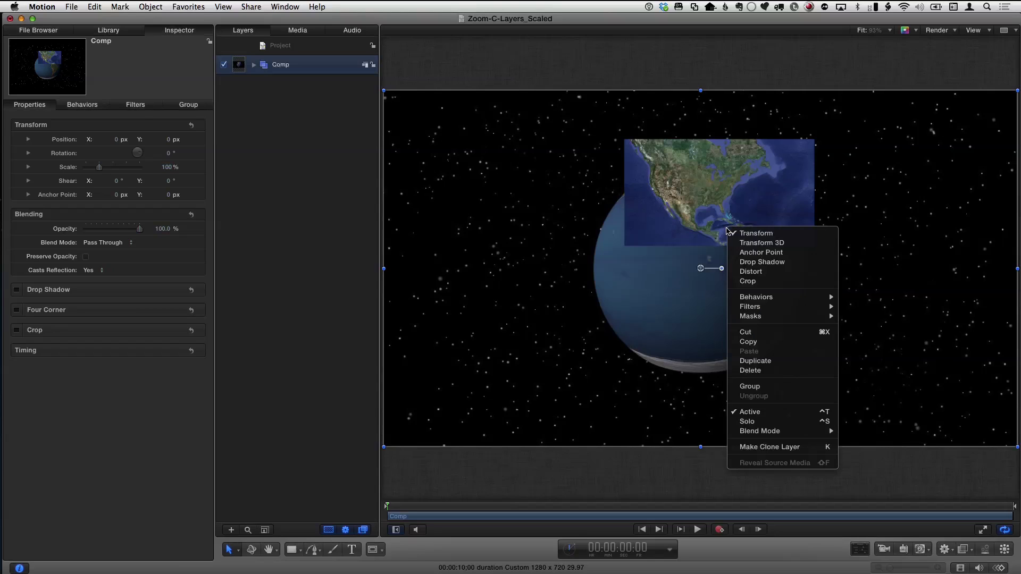
{"action": "left_click", "coordinate": [754, 252]}
{"action": "left_click_drag", "start_coordinate": [705, 276], "coordinate": [660, 199]}
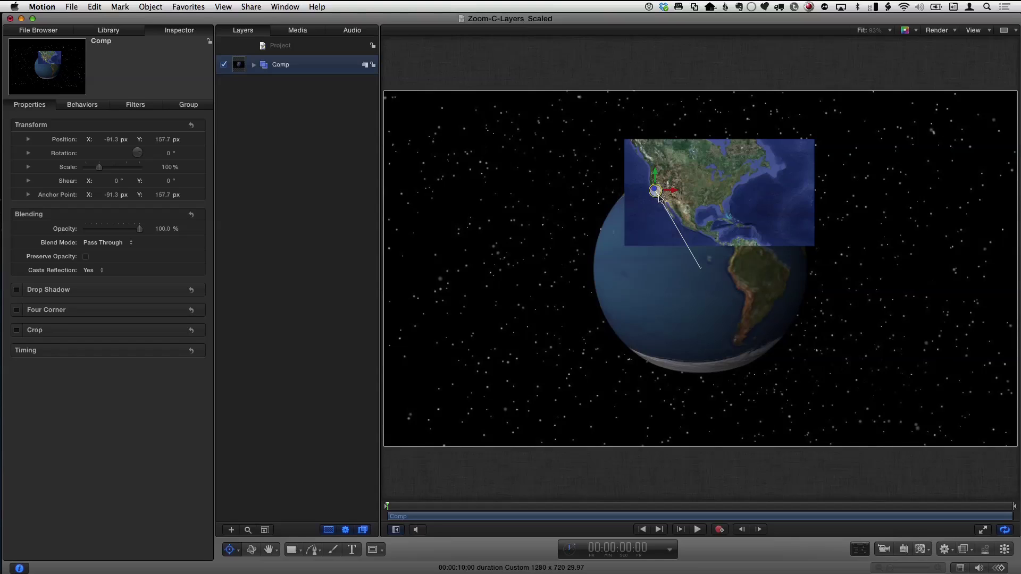
Step: Scale the Comp group up to about 9560% to see where the zoom is centred
{"action": "left_click", "coordinate": [166, 168]}
{"action": "left_click_drag", "start_coordinate": [166, 168], "coordinate": [298, 168]}
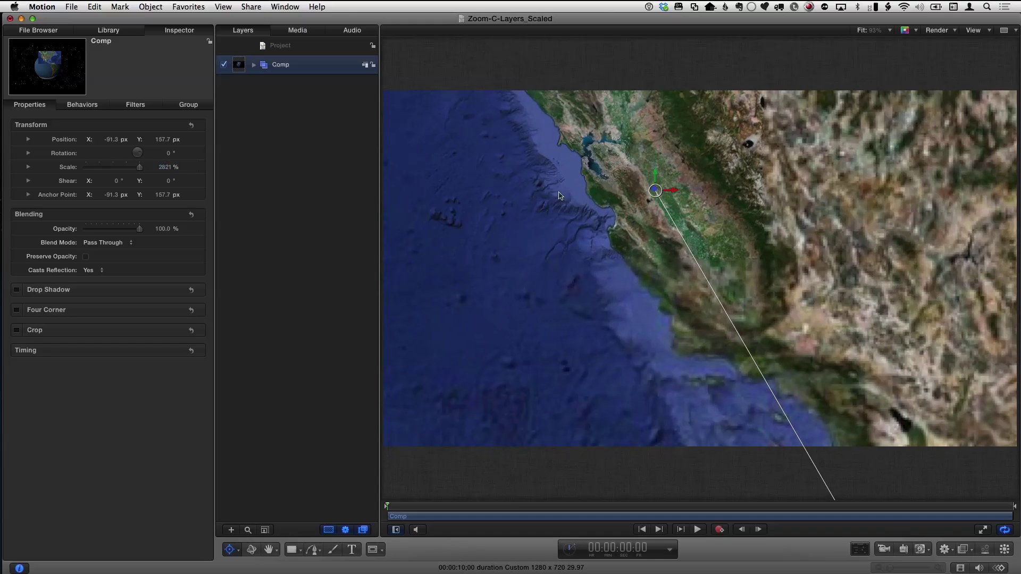
{"action": "left_click_drag", "start_coordinate": [164, 167], "coordinate": [274, 167]}
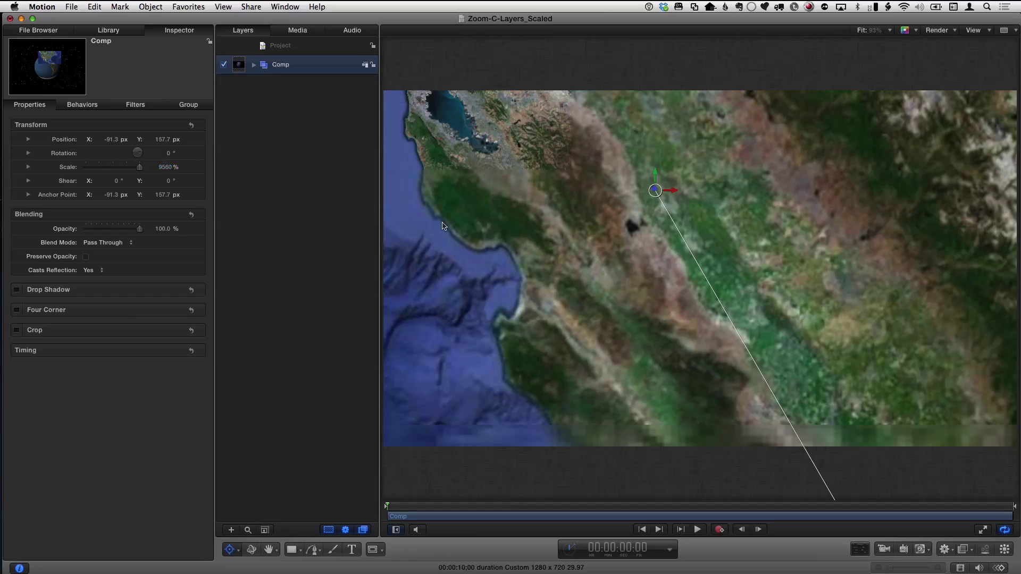
Step: Move Comp's anchor point onto San Francisco at about X -96.4 px, Y 159.8 px and scale the group to 142472%
{"action": "left_click_drag", "start_coordinate": [654, 199], "coordinate": [418, 101]}
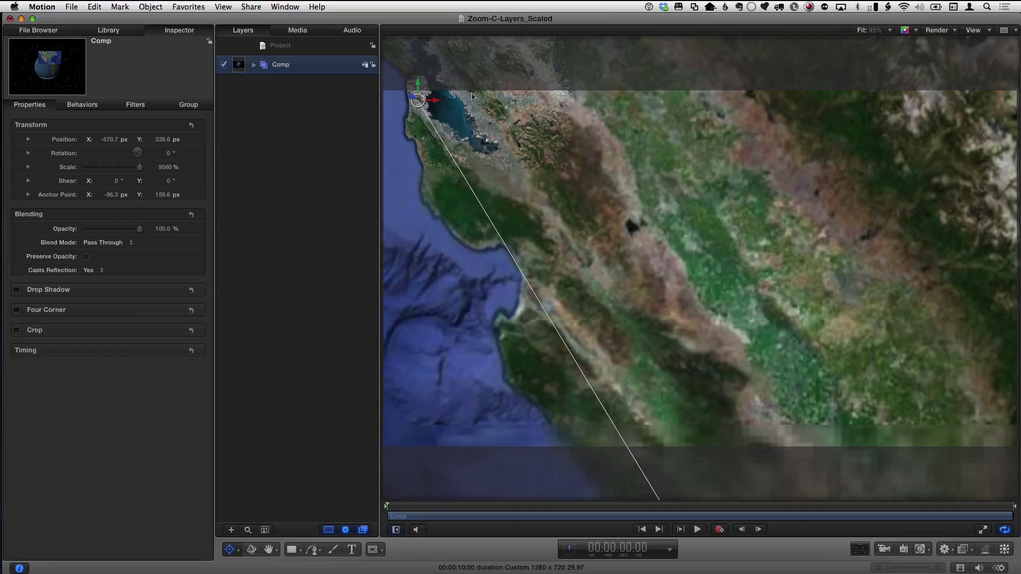
{"action": "left_click_drag", "start_coordinate": [421, 103], "coordinate": [417, 94]}
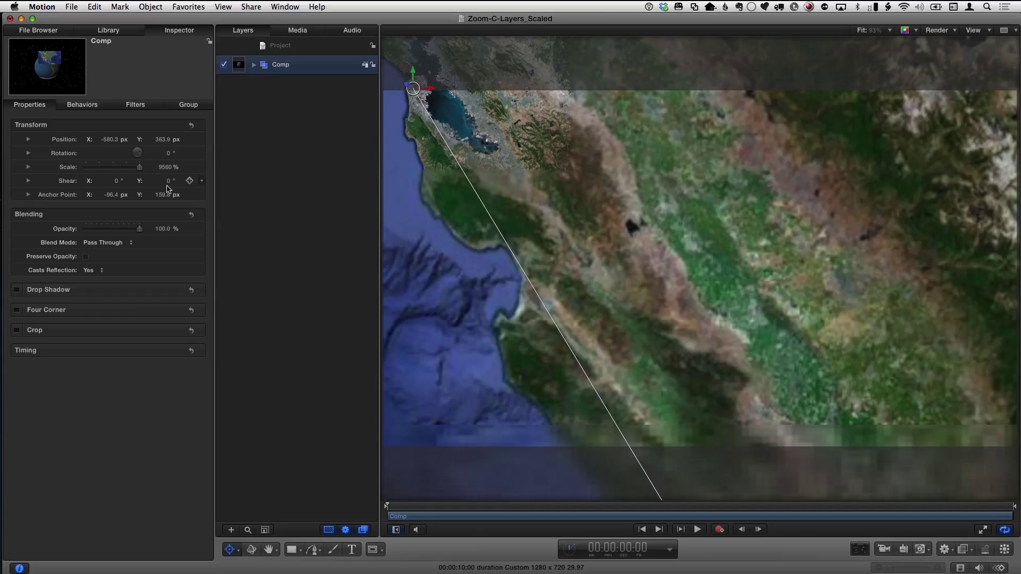
{"action": "left_click_drag", "start_coordinate": [165, 167], "coordinate": [162, 166]}
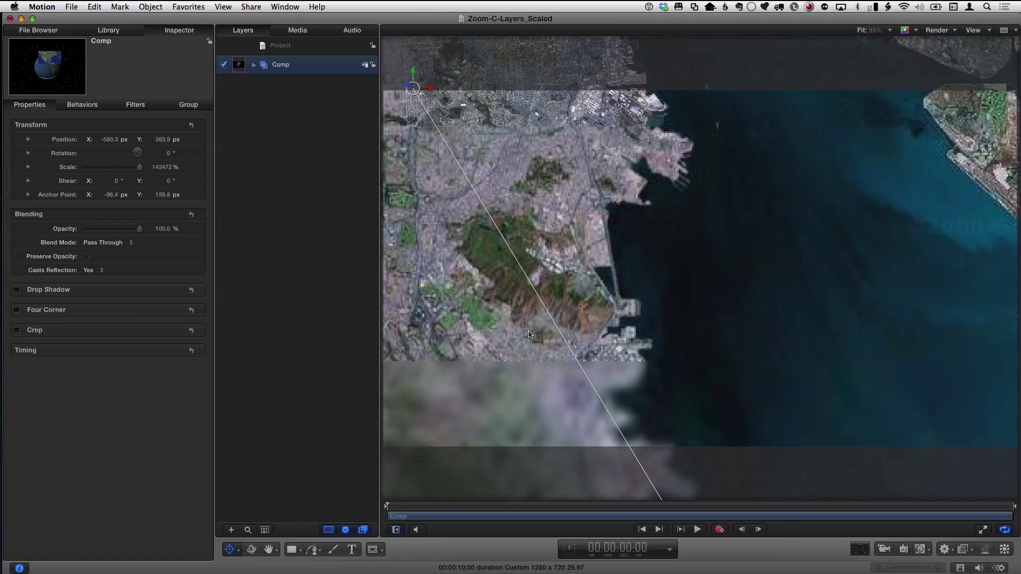
{"action": "left_click_drag", "start_coordinate": [501, 268], "coordinate": [610, 325]}
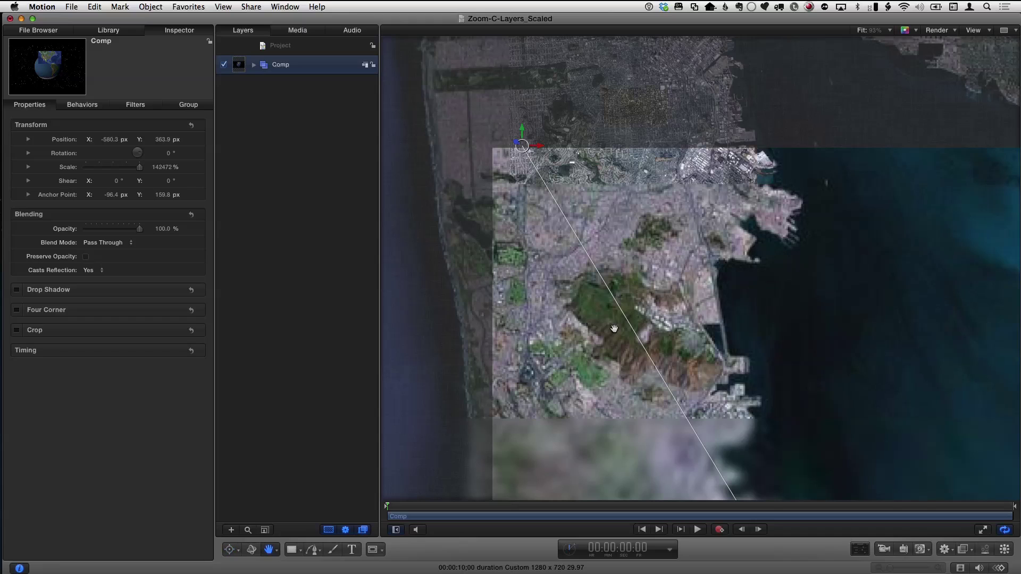
Step: Move the Comp group's anchor point onto central San Francisco, at about X -96.3 px, Y 159.9 px, and set its scale back to 100%
{"action": "left_click_drag", "start_coordinate": [523, 151], "coordinate": [641, 109]}
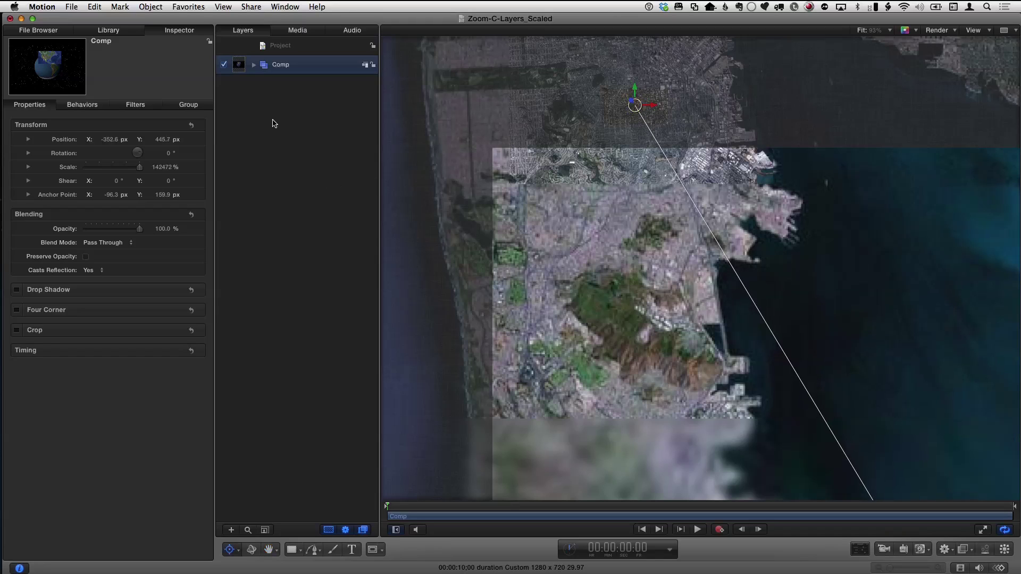
{"action": "left_click", "coordinate": [166, 167]}
{"action": "type", "text": "100"}
{"action": "key", "text": "Return"}
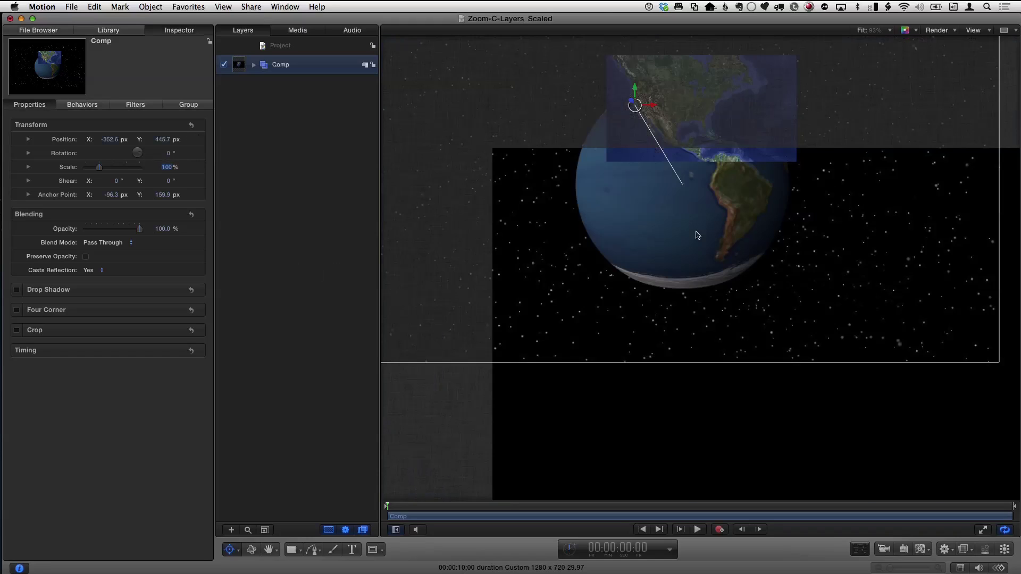
Step: Shift the Comp group back into the frame, with its position at about X -100.6 px, Y 160.7 px
{"action": "scroll", "coordinate": [694, 269], "scroll_direction": "right", "scroll_amount": 5}
{"action": "scroll", "coordinate": [694, 269], "scroll_direction": "down", "scroll_amount": 3}
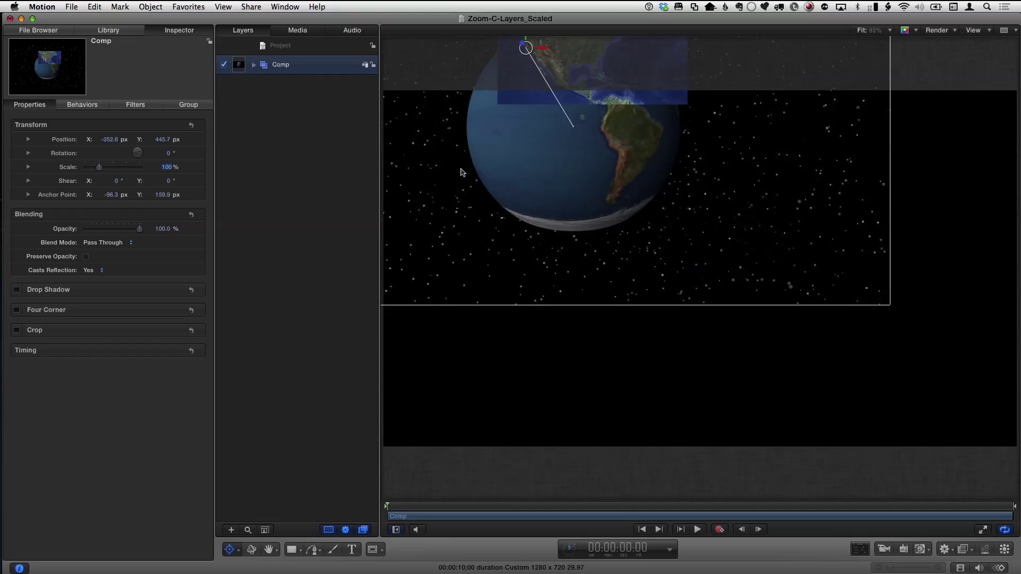
{"action": "left_click_drag", "start_coordinate": [110, 139], "coordinate": [163, 140]}
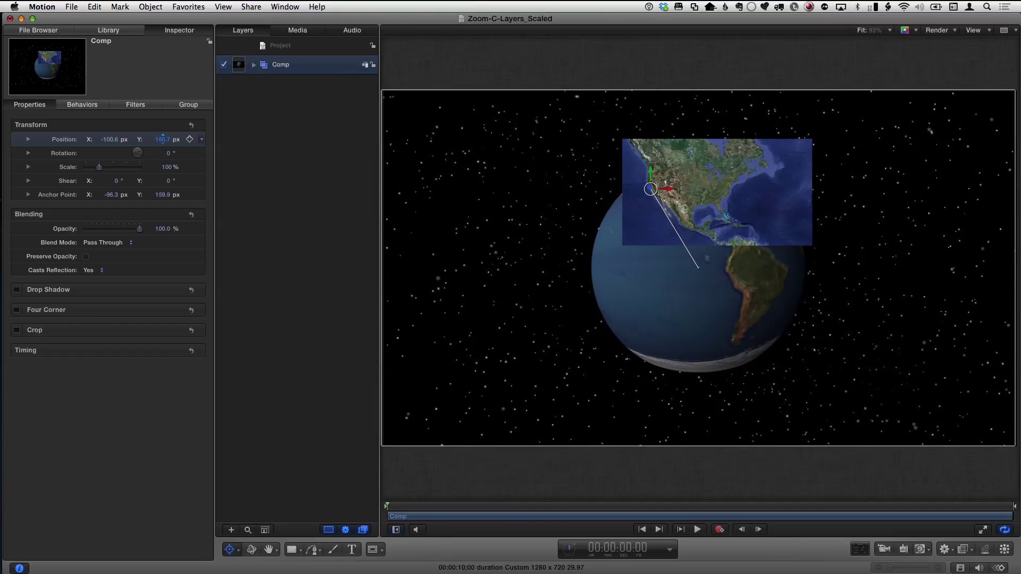
{"action": "left_click", "coordinate": [283, 6]}
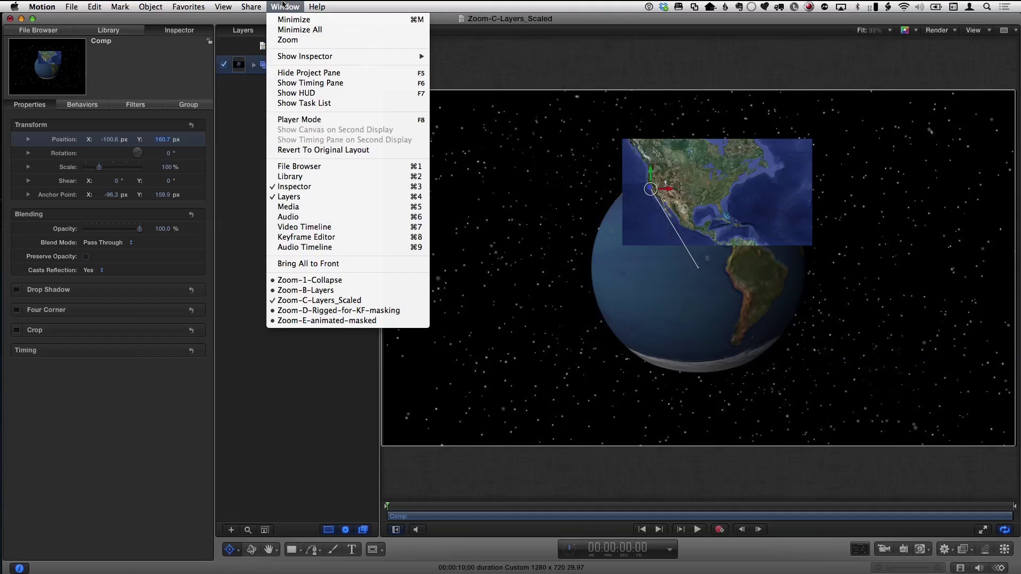
{"action": "left_click", "coordinate": [283, 7]}
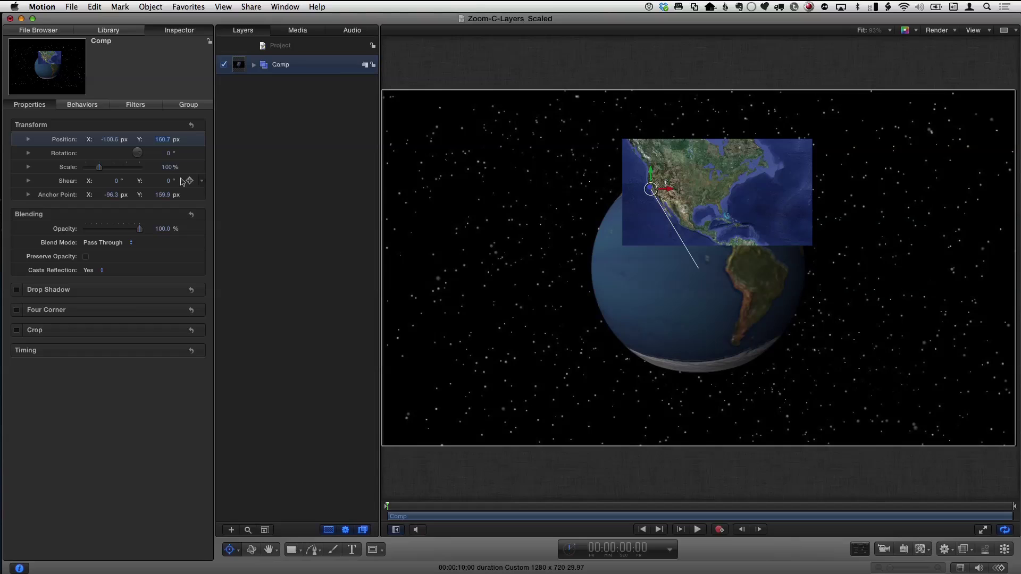
Step: Scale the Comp group to 10000000% and move its anchor point onto the people on the park lawn
{"action": "left_click", "coordinate": [242, 150]}
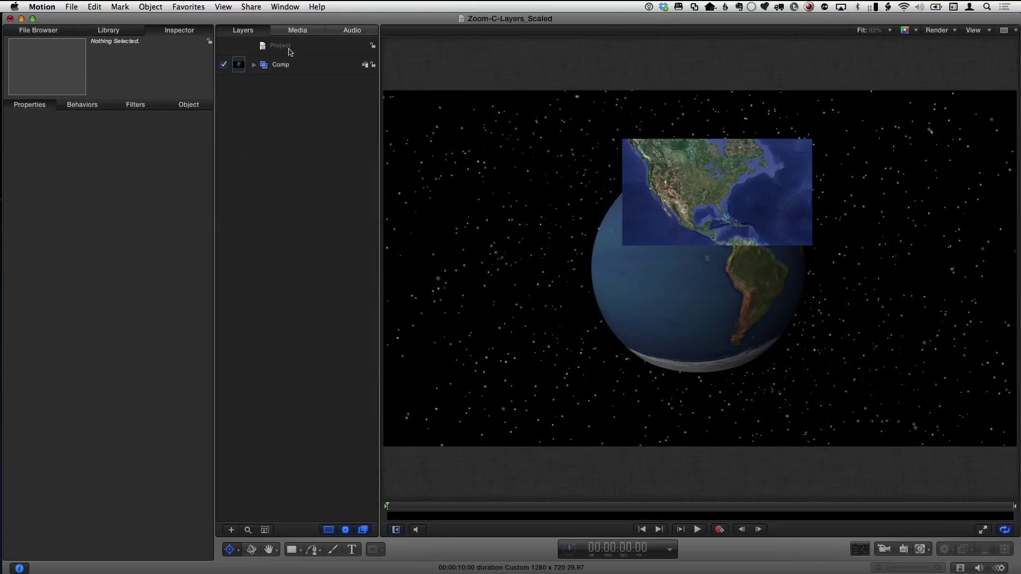
{"action": "left_click", "coordinate": [283, 64]}
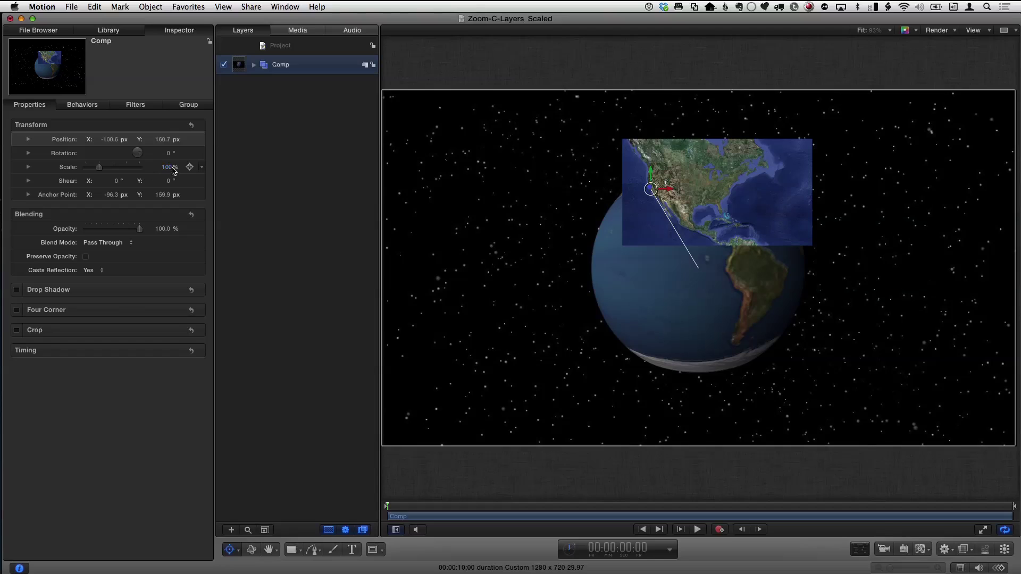
{"action": "left_click", "coordinate": [172, 169]}
{"action": "left_click", "coordinate": [168, 167]}
{"action": "type", "text": "10000000"}
{"action": "key", "text": "Return"}
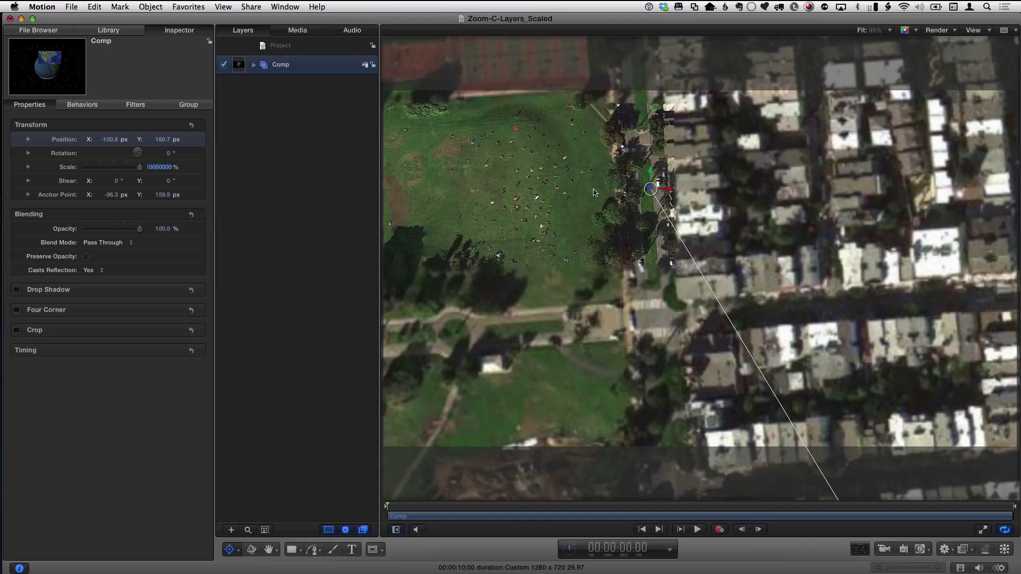
{"action": "left_click_drag", "start_coordinate": [657, 194], "coordinate": [490, 207]}
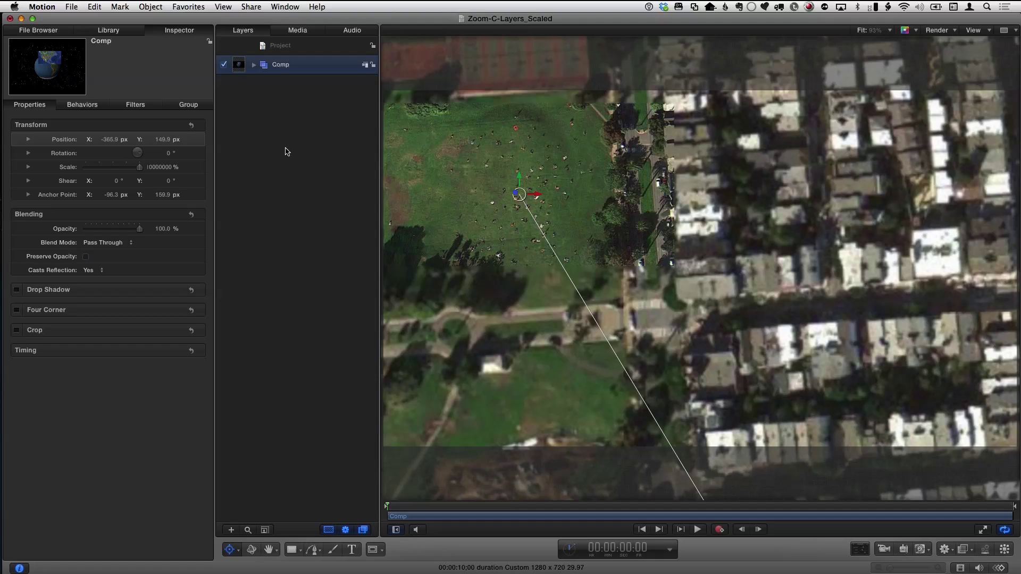
Step: Set the Comp group's scale back to 100% and recentre it at about X -101.9 px, Y 158.7 px
{"action": "left_click", "coordinate": [167, 170]}
{"action": "type", "text": "100"}
{"action": "key", "text": "Return"}
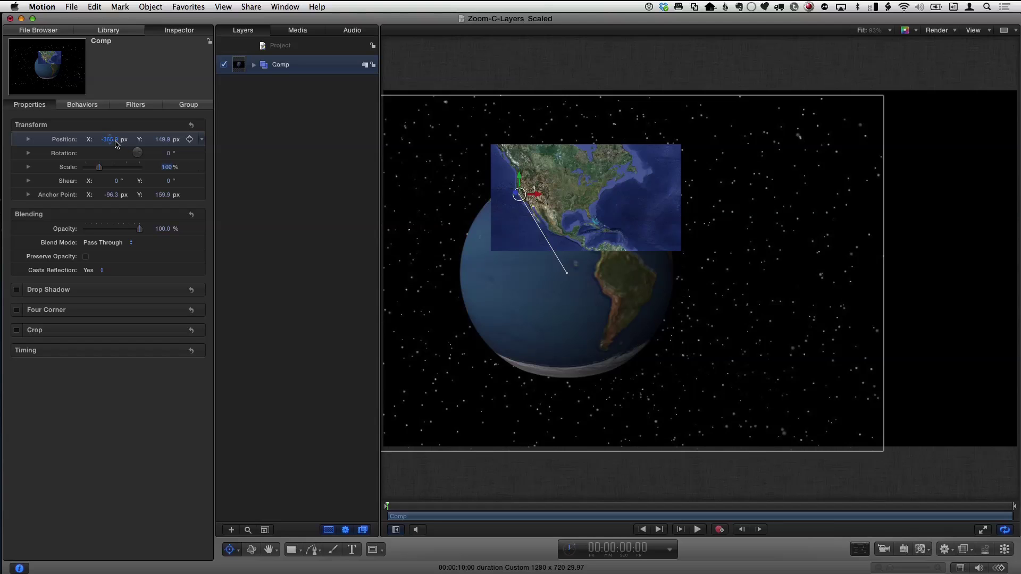
{"action": "left_click_drag", "start_coordinate": [112, 144], "coordinate": [243, 144]}
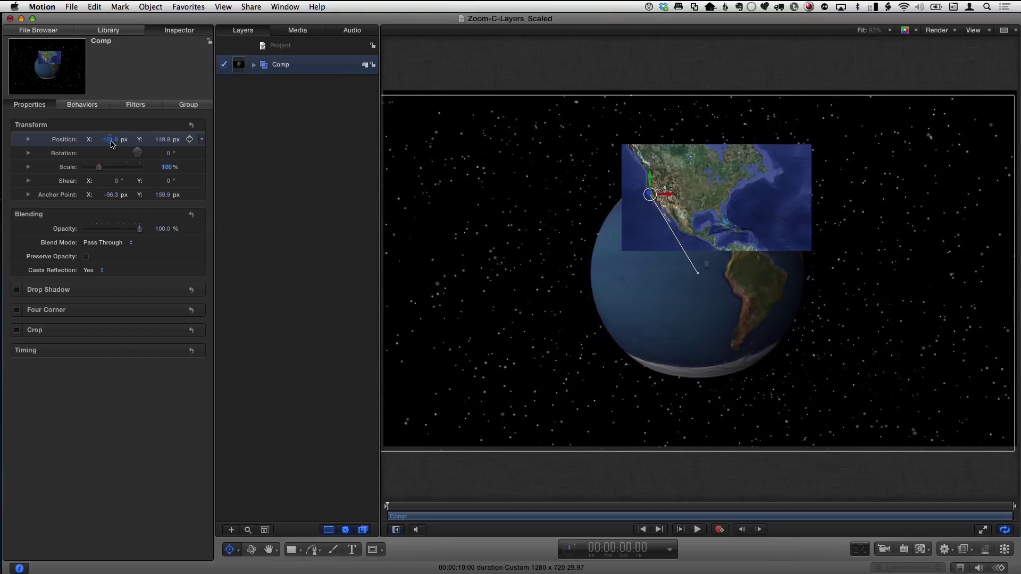
{"action": "left_click_drag", "start_coordinate": [163, 141], "coordinate": [167, 140]}
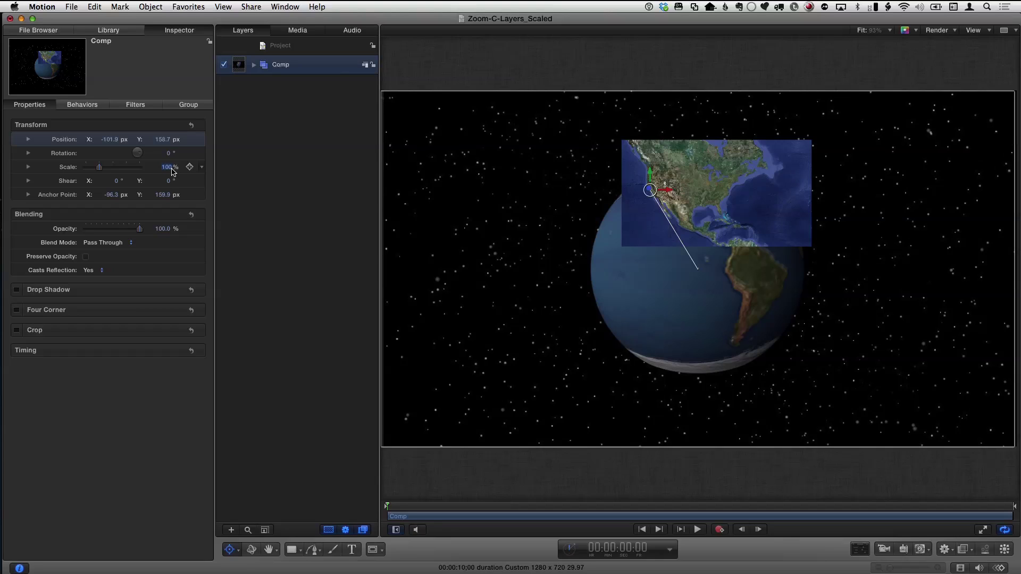
Step: Try scaling the Comp group to 40000000% to check the zoom target, and set its scale back to 100%
{"action": "type", "text": "4"}
{"action": "type", "text": "0000000"}
{"action": "key", "text": "Return"}
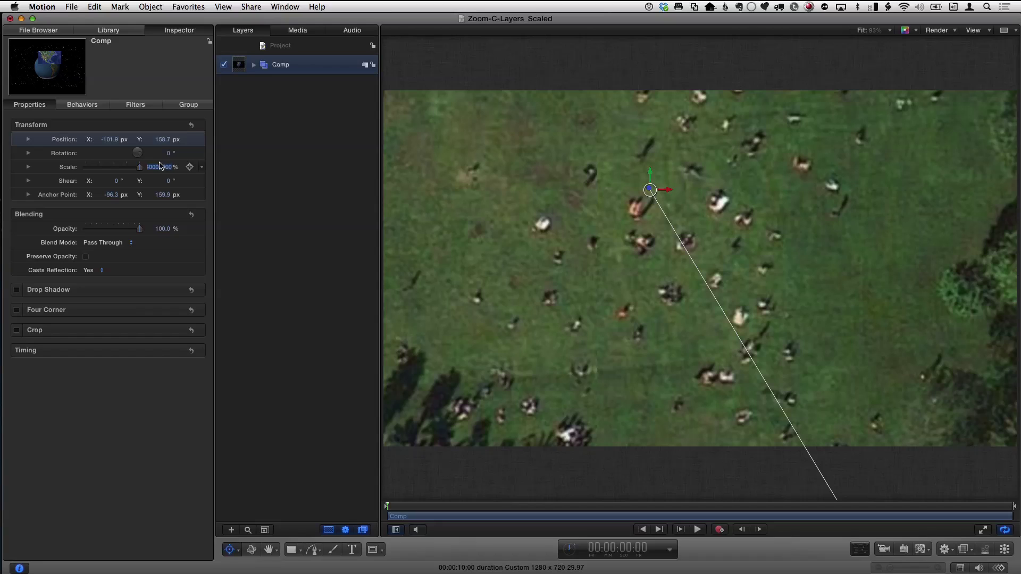
{"action": "type", "text": "100"}
{"action": "key", "text": "Return"}
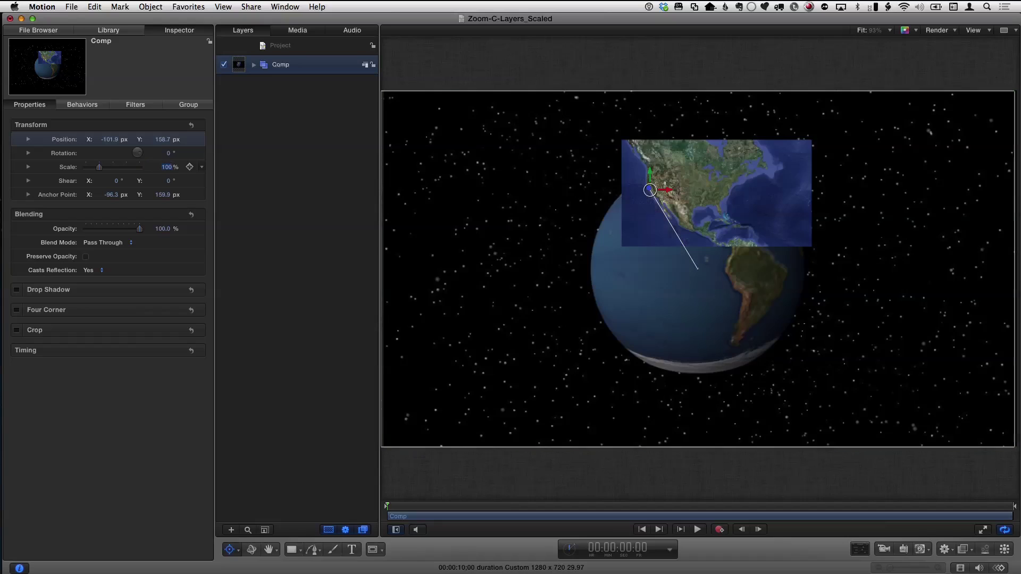
Step: Create a new rig and add the Comp group's Position parameter to a new slider in it
{"action": "left_click", "coordinate": [150, 6]}
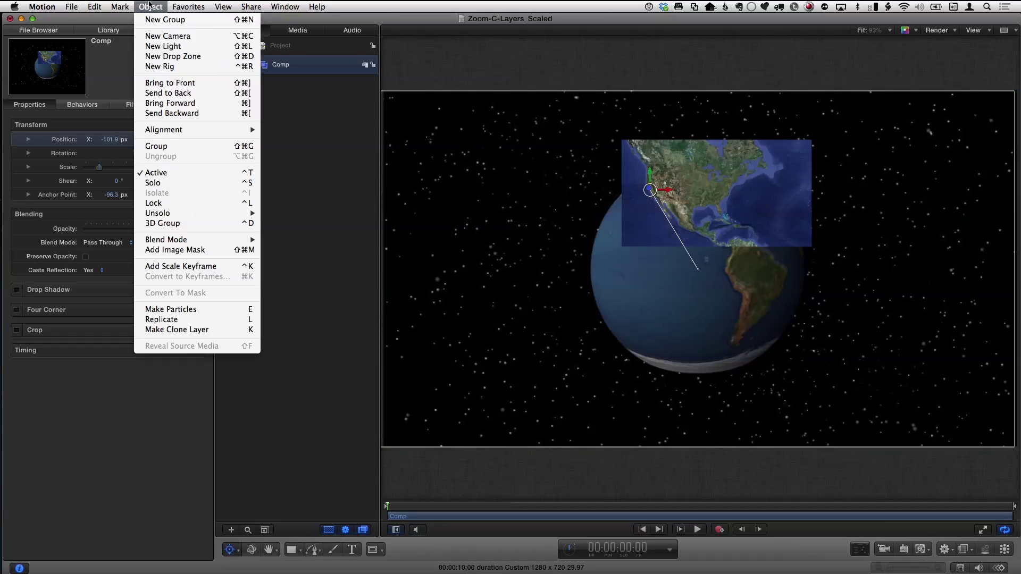
{"action": "left_click", "coordinate": [161, 65]}
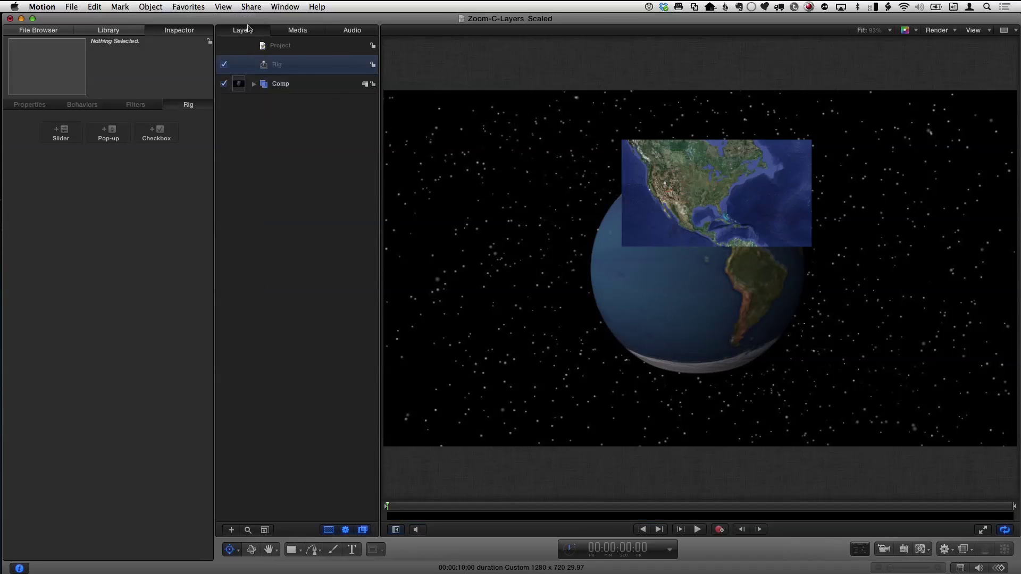
{"action": "left_click", "coordinate": [297, 85]}
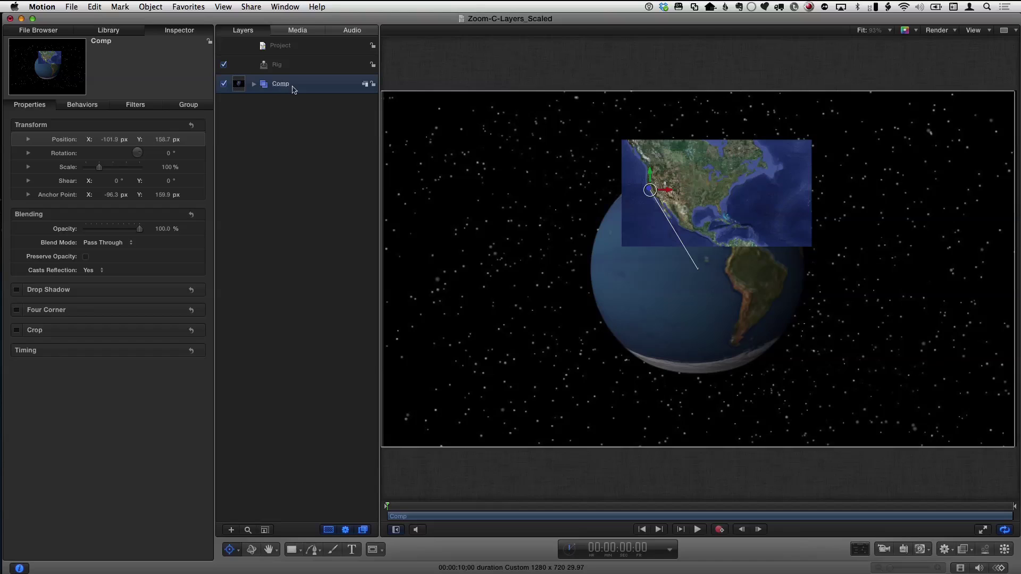
{"action": "right_click", "coordinate": [68, 141]}
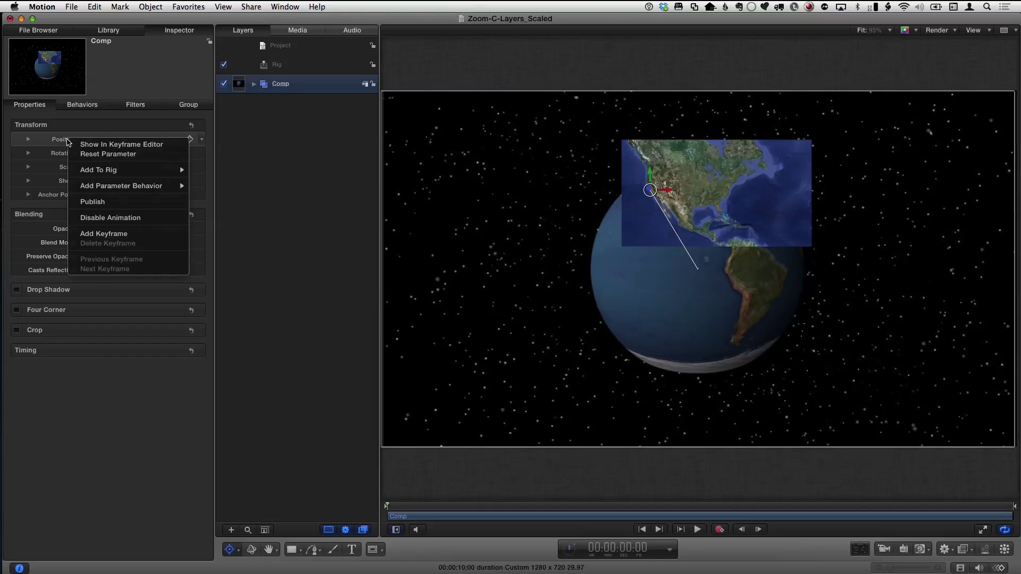
{"action": "mouse_move", "coordinate": [97, 175]}
{"action": "mouse_move", "coordinate": [206, 179]}
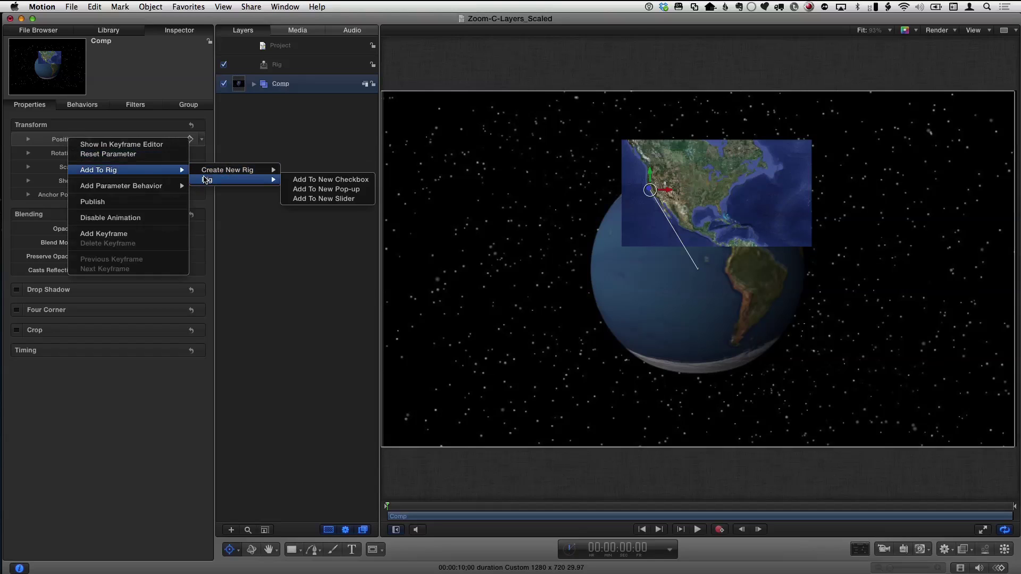
{"action": "left_click", "coordinate": [327, 200]}
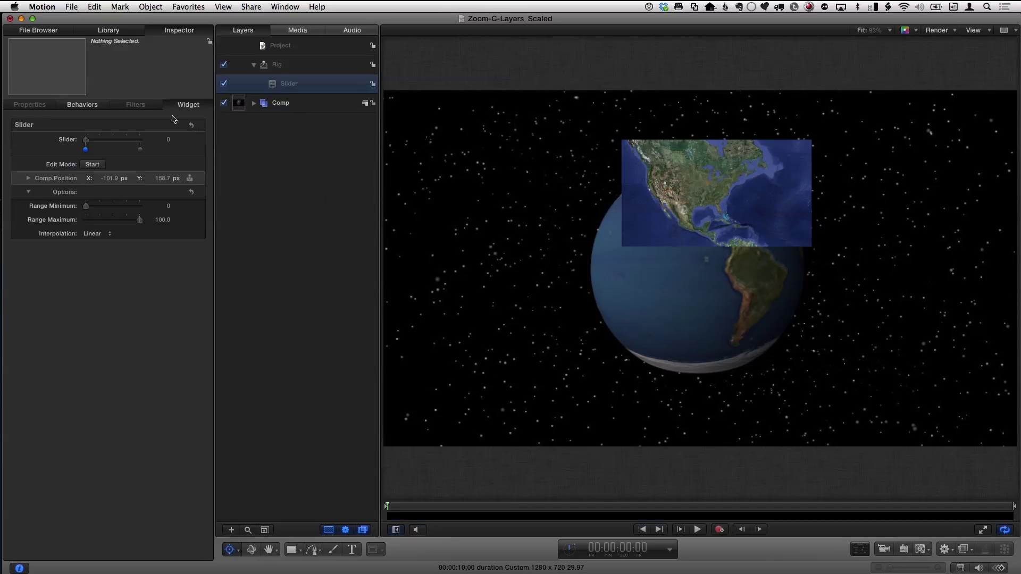
Step: Remove the Comp.Position parameter from the rig's slider widget
{"action": "left_click", "coordinate": [88, 140]}
{"action": "right_click", "coordinate": [60, 180]}
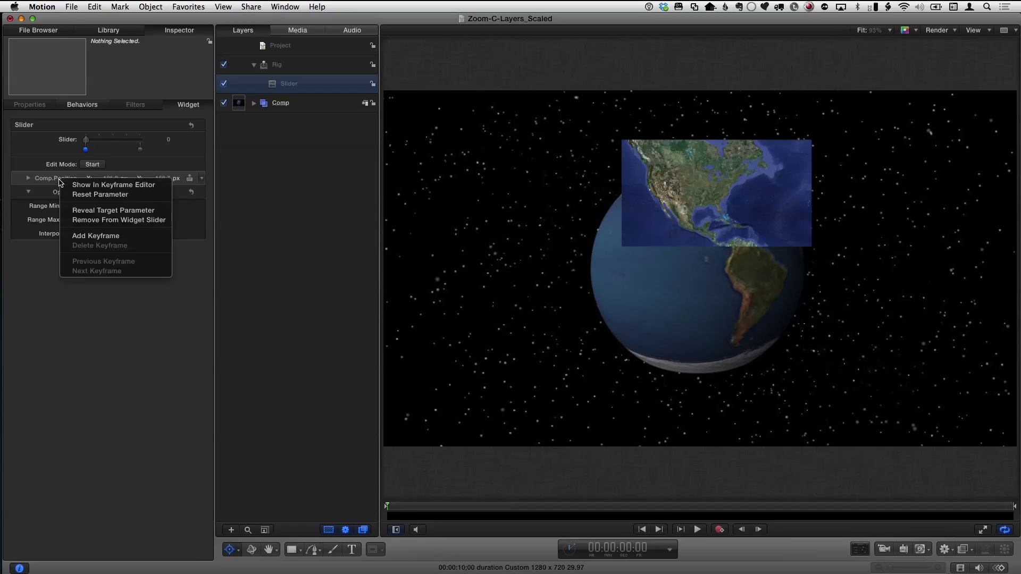
{"action": "left_click", "coordinate": [81, 220]}
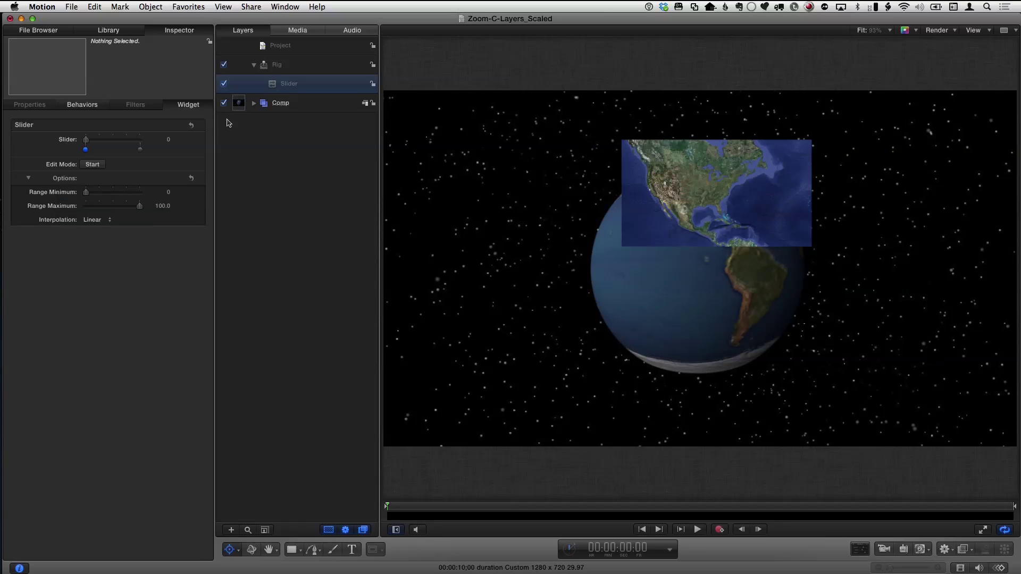
Step: Add the Comp group's Scale parameter to the existing slider in the rig
{"action": "left_click", "coordinate": [285, 104]}
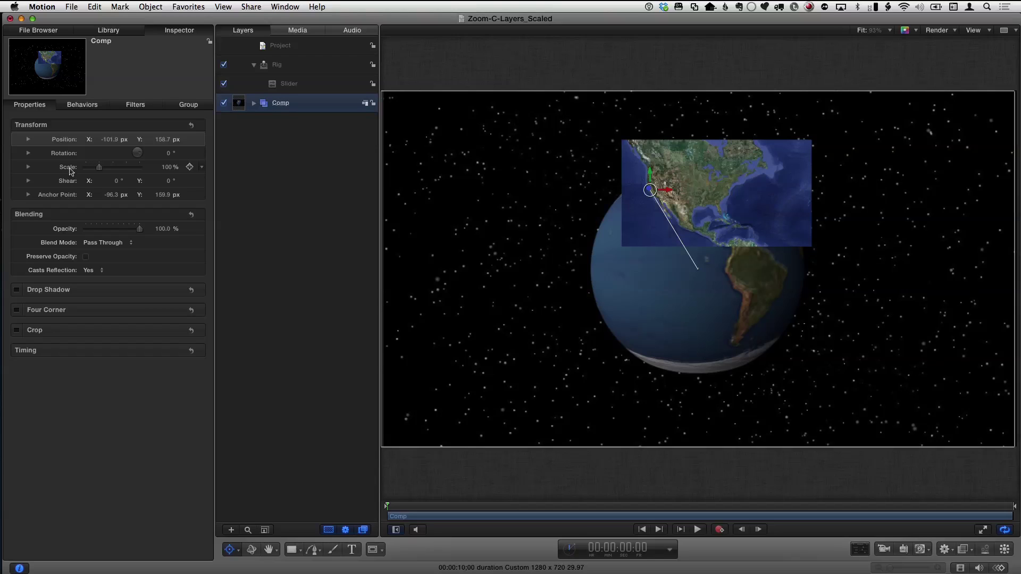
{"action": "right_click", "coordinate": [70, 170]}
{"action": "mouse_move", "coordinate": [109, 215]}
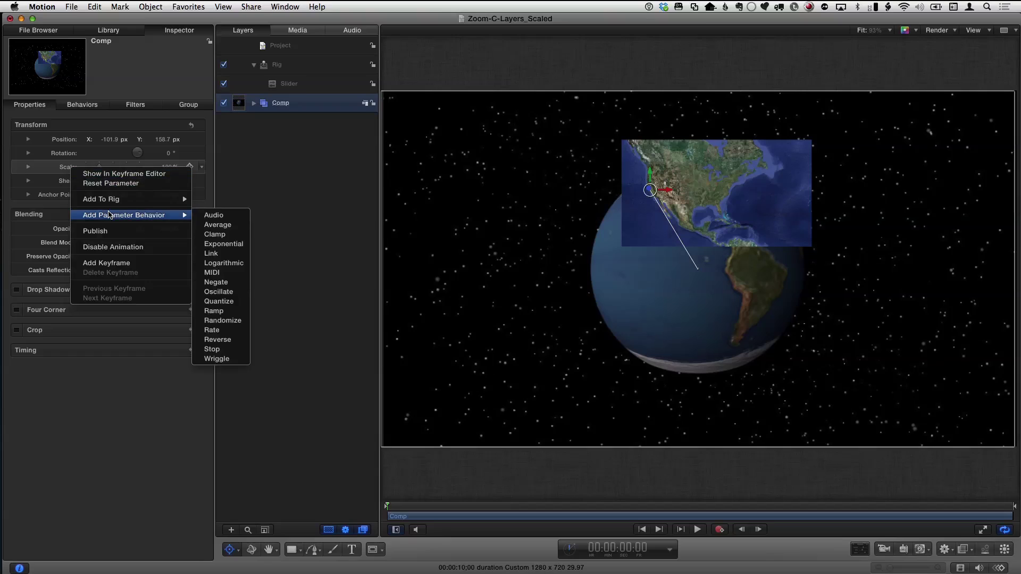
{"action": "mouse_move", "coordinate": [125, 199]}
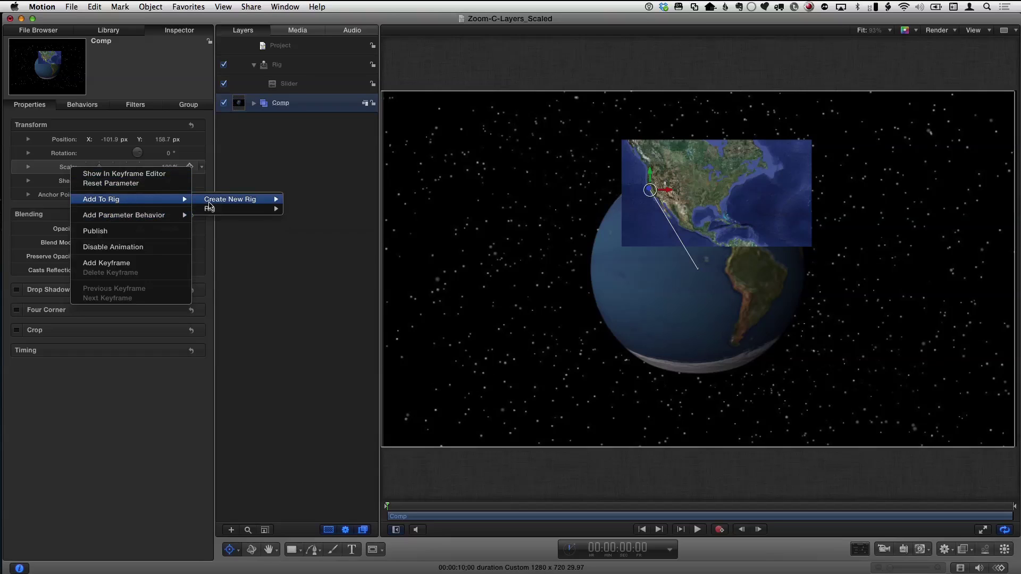
{"action": "mouse_move", "coordinate": [213, 209]}
{"action": "left_click", "coordinate": [302, 209]}
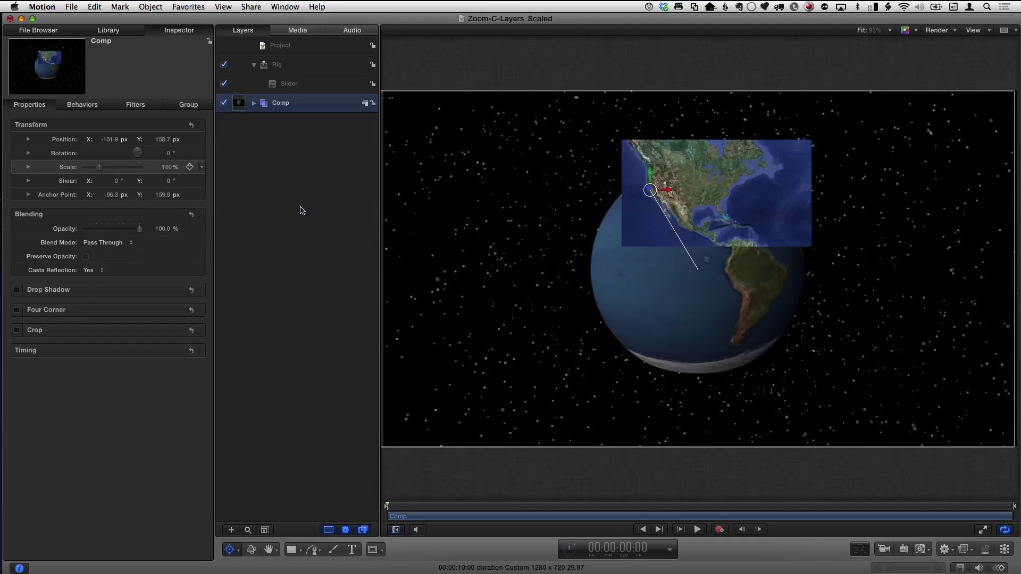
Step: Set Comp.Scale to 40000000% at the slider widget's 100 end point
{"action": "left_click", "coordinate": [301, 86]}
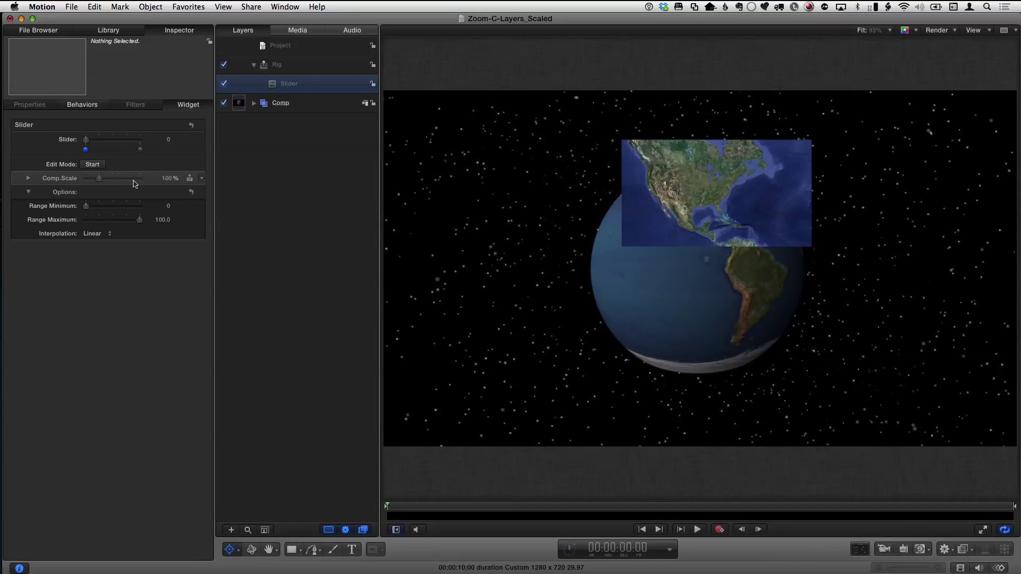
{"action": "left_click", "coordinate": [139, 150]}
{"action": "left_click", "coordinate": [168, 180]}
{"action": "type", "text": "40"}
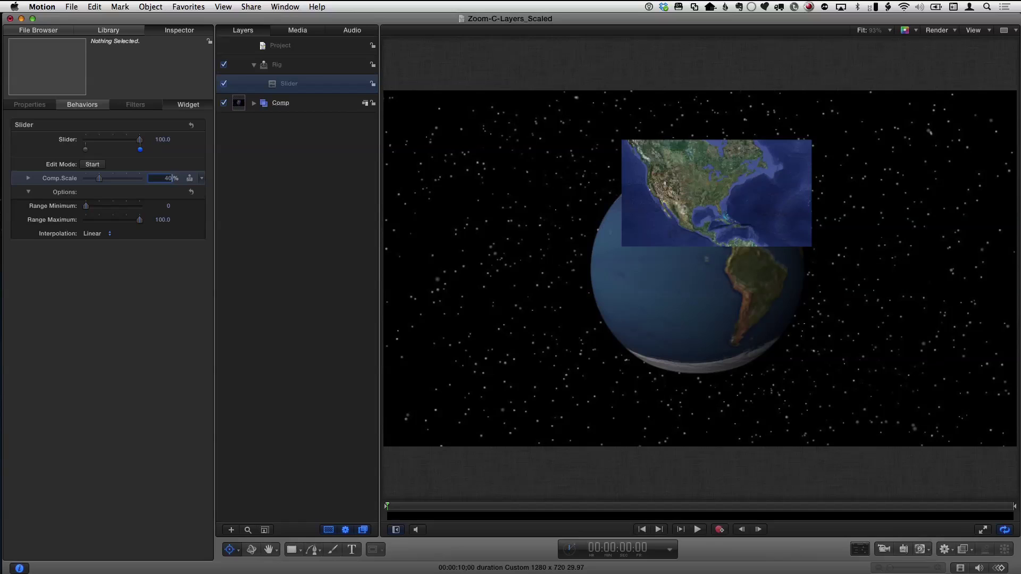
{"action": "type", "text": "000000"}
{"action": "key", "text": "Return"}
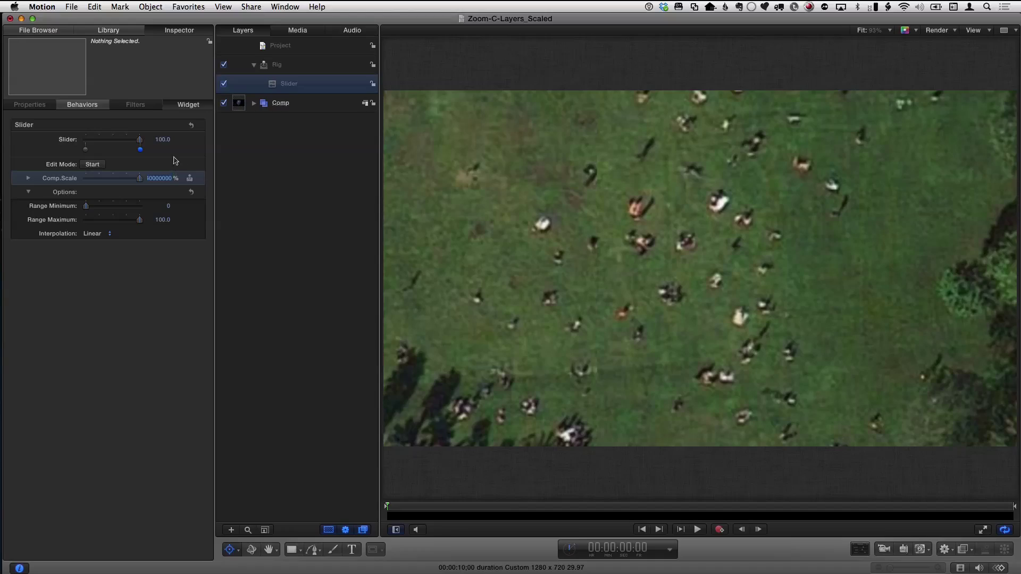
Step: Sweep the rig slider down to 0 to test the zoom, and keyframe it at 0 on the first frame
{"action": "left_click_drag", "start_coordinate": [139, 144], "coordinate": [86, 142]}
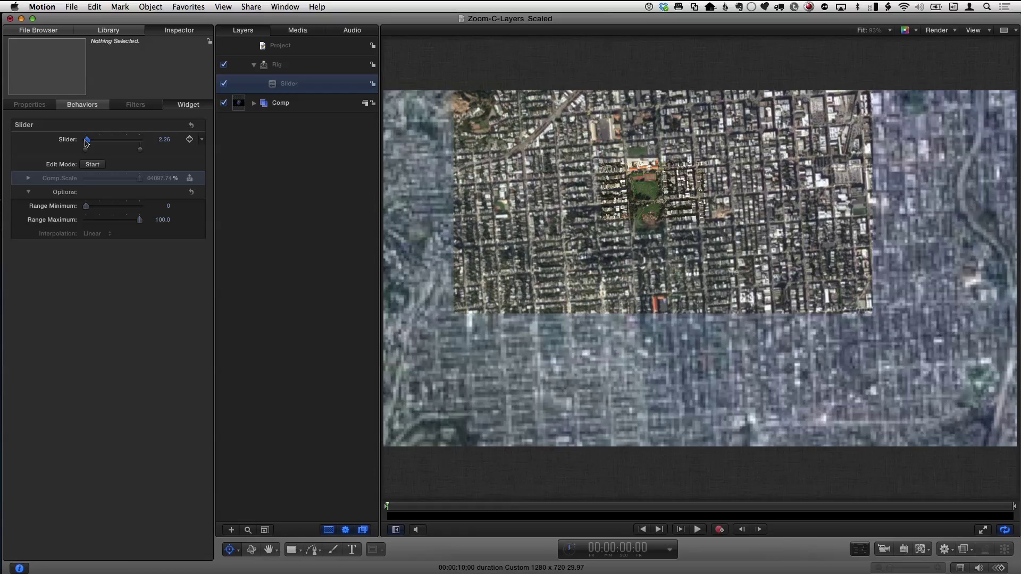
{"action": "left_click_drag", "start_coordinate": [87, 143], "coordinate": [67, 144]}
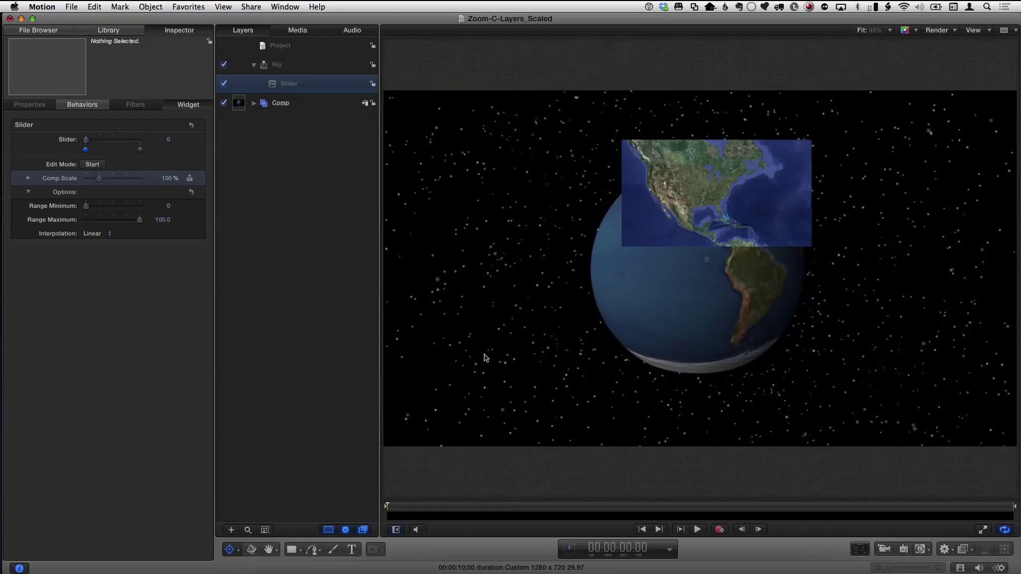
{"action": "mouse_move", "coordinate": [191, 140]}
Step: Keyframe the rig slider at 100 on the project's last frame, 00:00:09:29
{"action": "left_click_drag", "start_coordinate": [950, 509], "coordinate": [985, 507]}
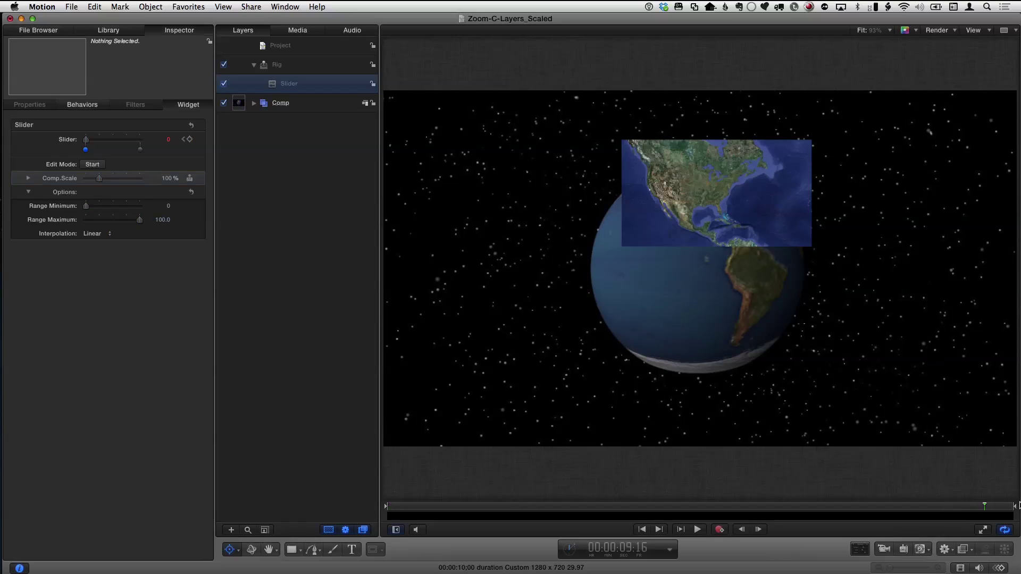
{"action": "mouse_move", "coordinate": [158, 145]}
{"action": "left_click_drag", "start_coordinate": [122, 140], "coordinate": [154, 139]}
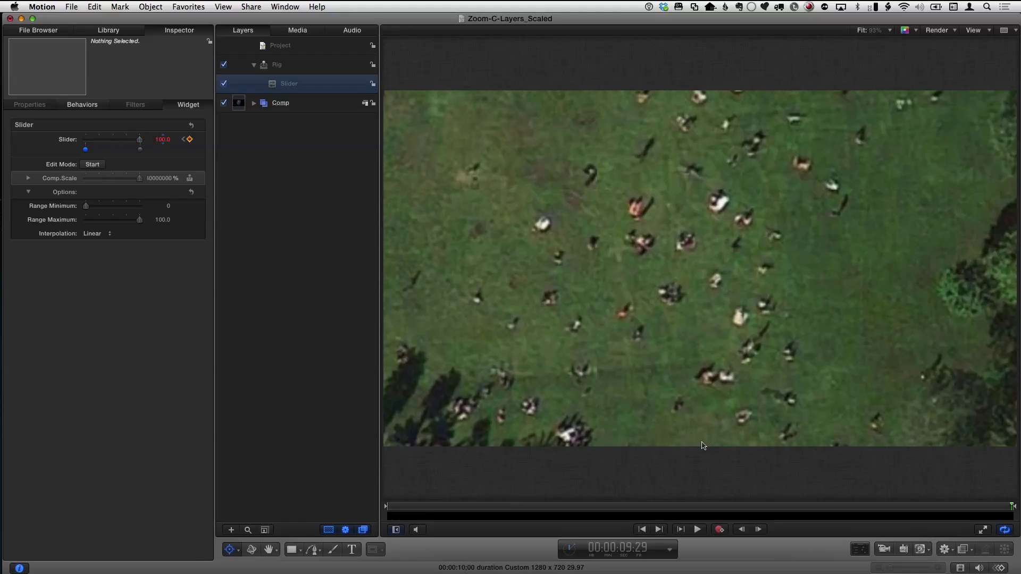
Step: Play the zoom animation from the start of the project
{"action": "left_click", "coordinate": [642, 529]}
{"action": "left_click", "coordinate": [697, 529]}
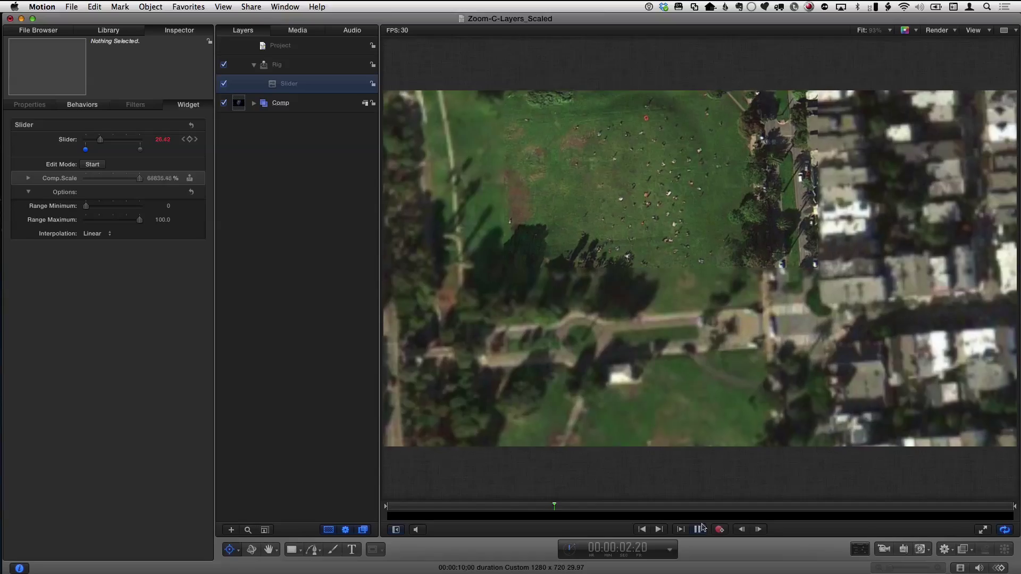
Step: Stop playback, scrub the early part of the zoom, and open the rig slider's curve in the Keyframe Editor
{"action": "key", "text": "space"}
{"action": "left_click_drag", "start_coordinate": [409, 511], "coordinate": [433, 510]}
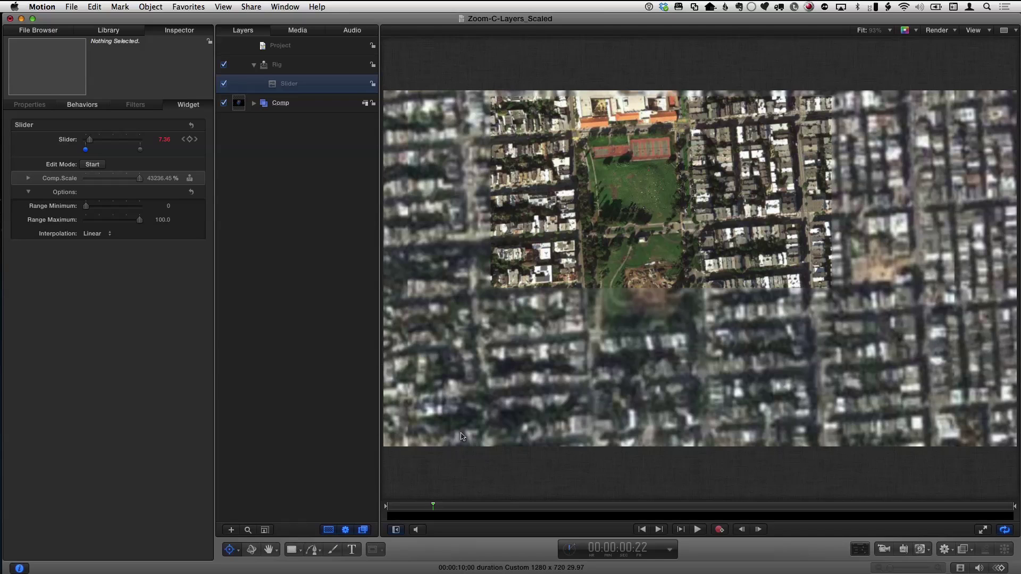
{"action": "key", "text": "super+8"}
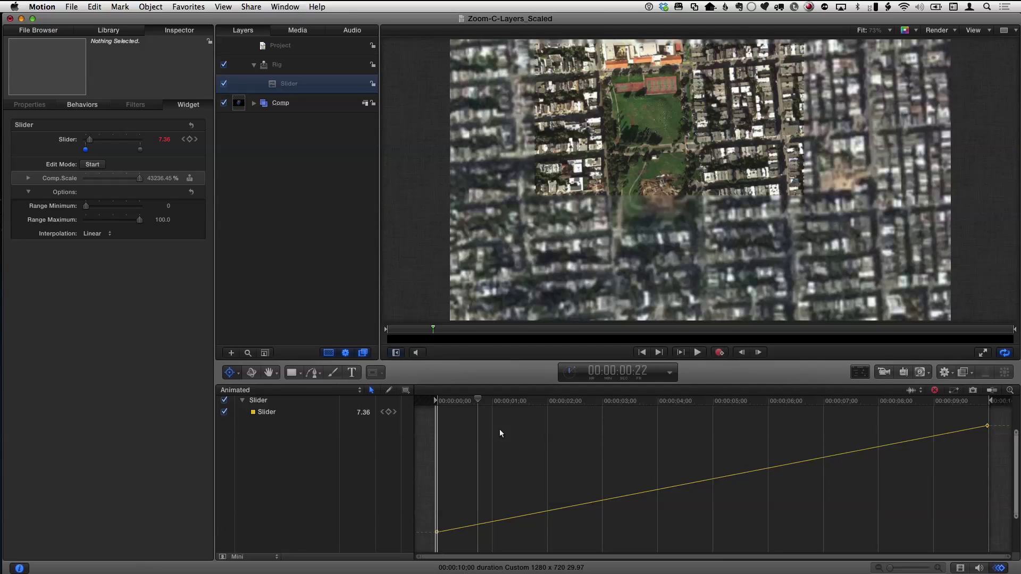
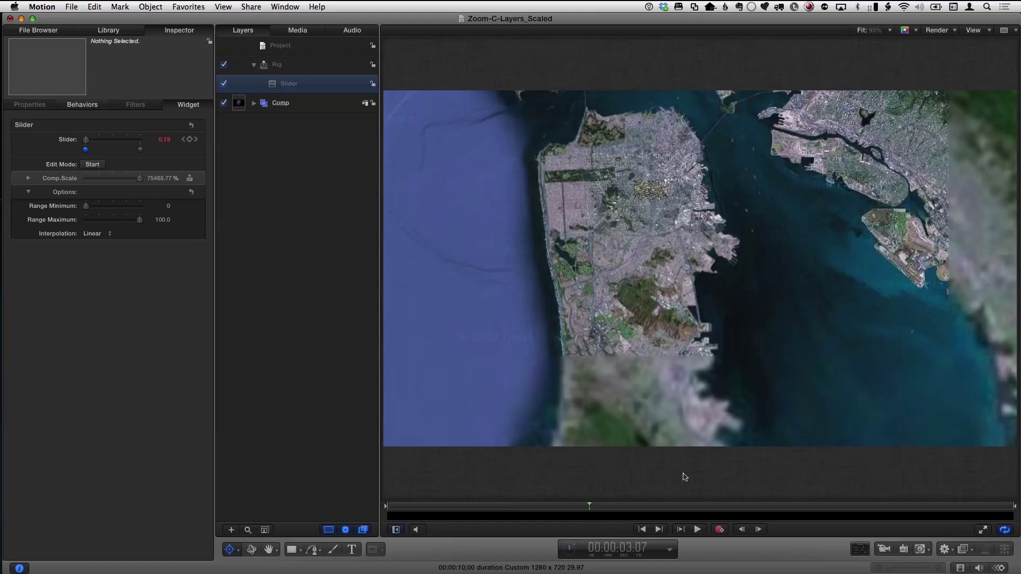
Step: Move the playhead to 00:00:05:23, expand the Comp group, and select the Safari002 layer nested inside it
{"action": "left_click_drag", "start_coordinate": [594, 507], "coordinate": [749, 507]}
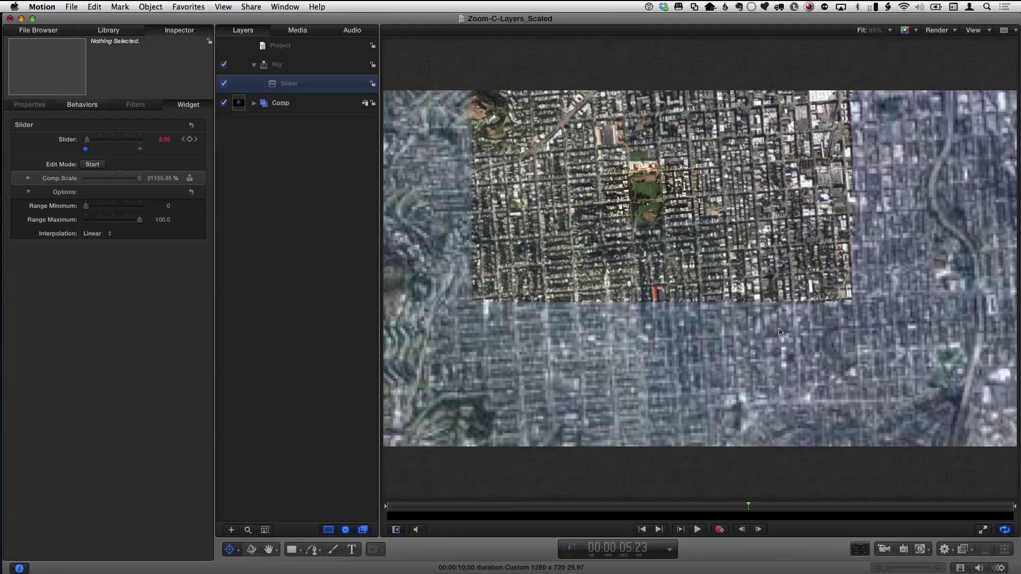
{"action": "left_click", "coordinate": [255, 103]}
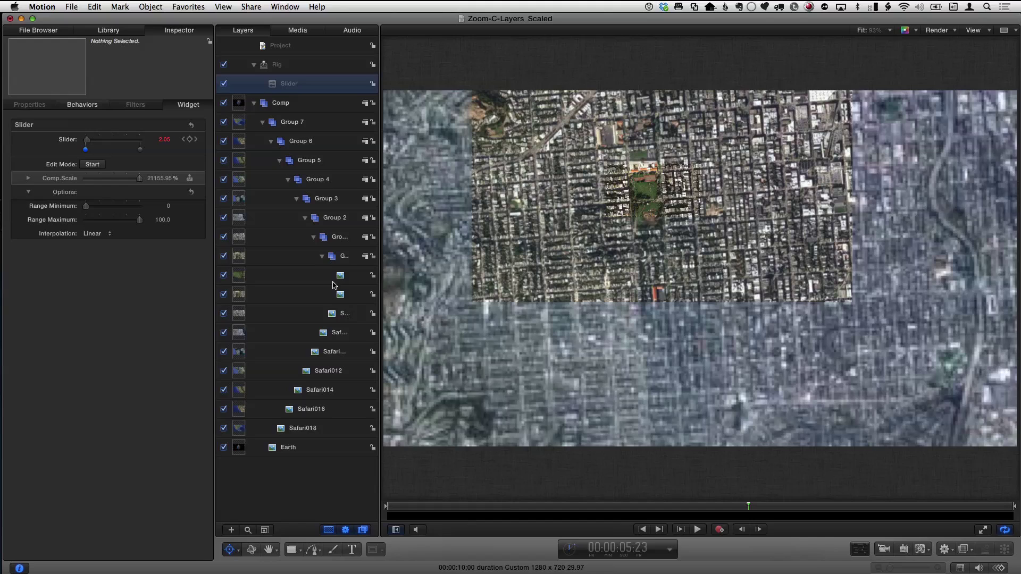
{"action": "left_click", "coordinate": [341, 281]}
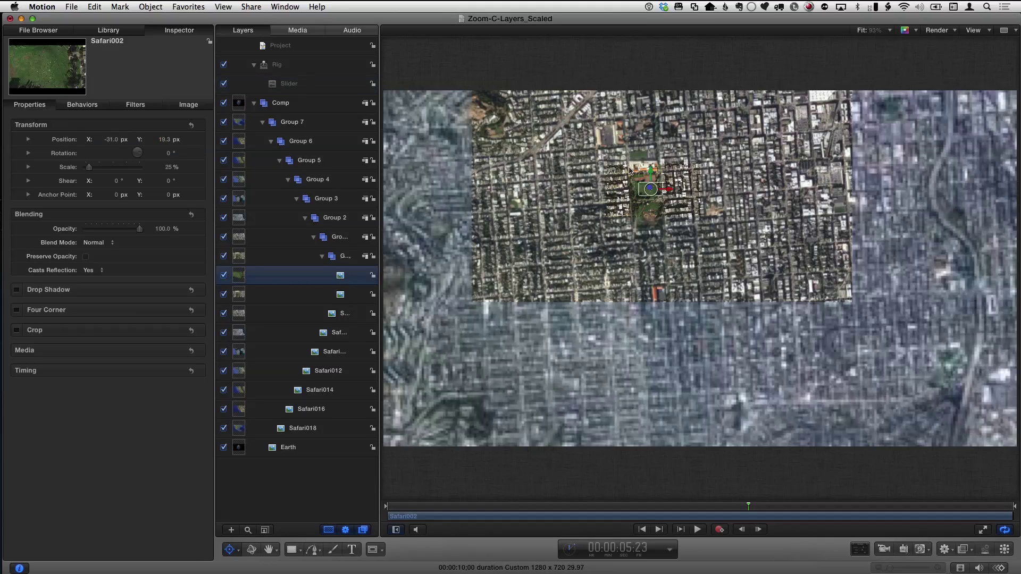
{"action": "left_click", "coordinate": [382, 551]}
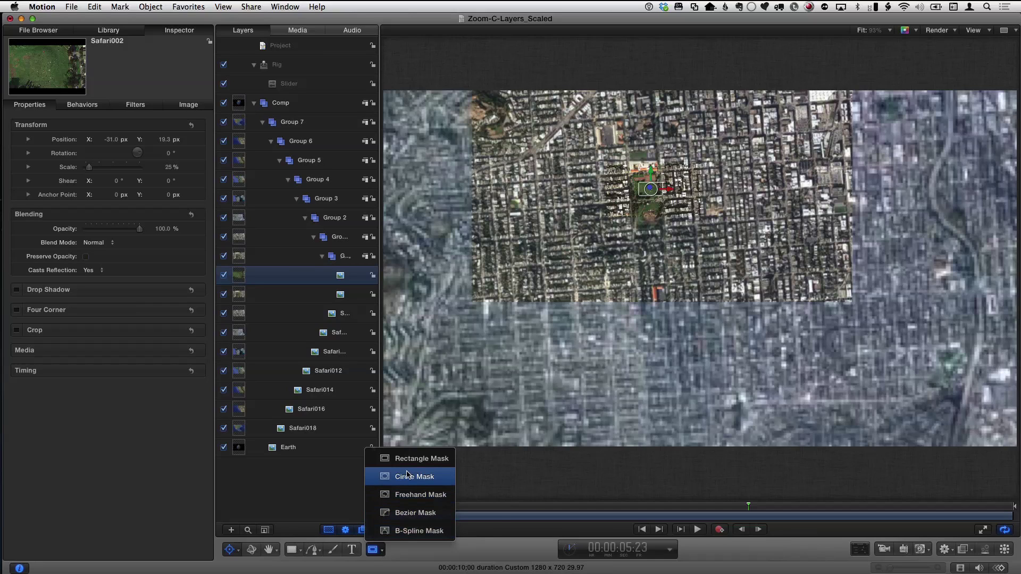
{"action": "left_click", "coordinate": [435, 424]}
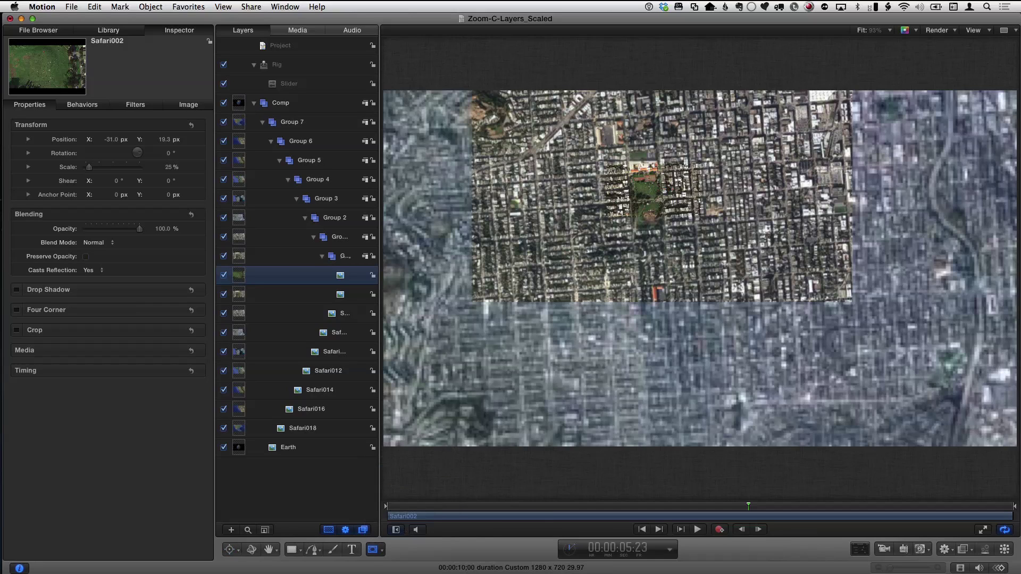
{"action": "left_click_drag", "start_coordinate": [649, 185], "coordinate": [552, 137]}
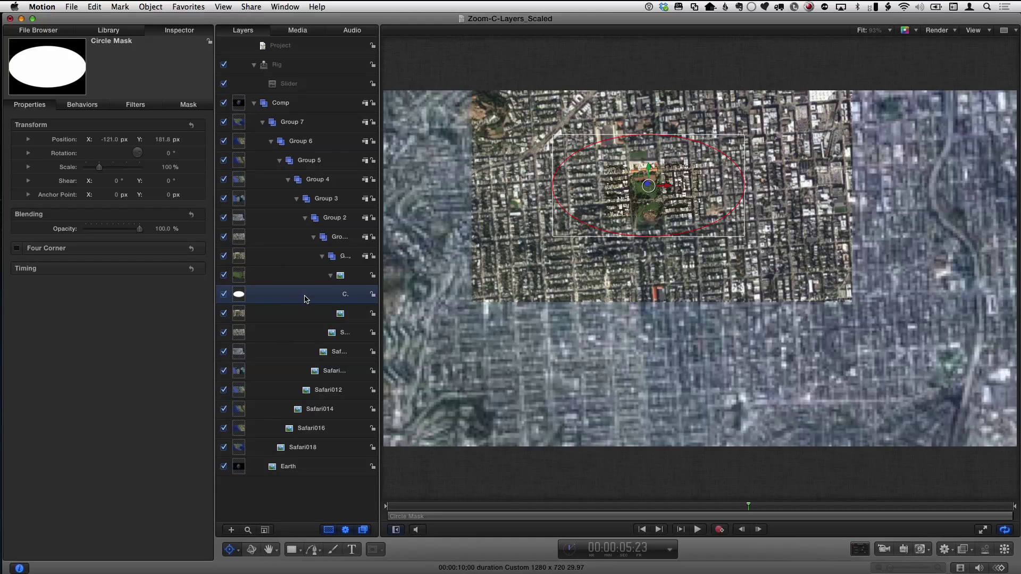
{"action": "left_click", "coordinate": [224, 276], "text": "alt"}
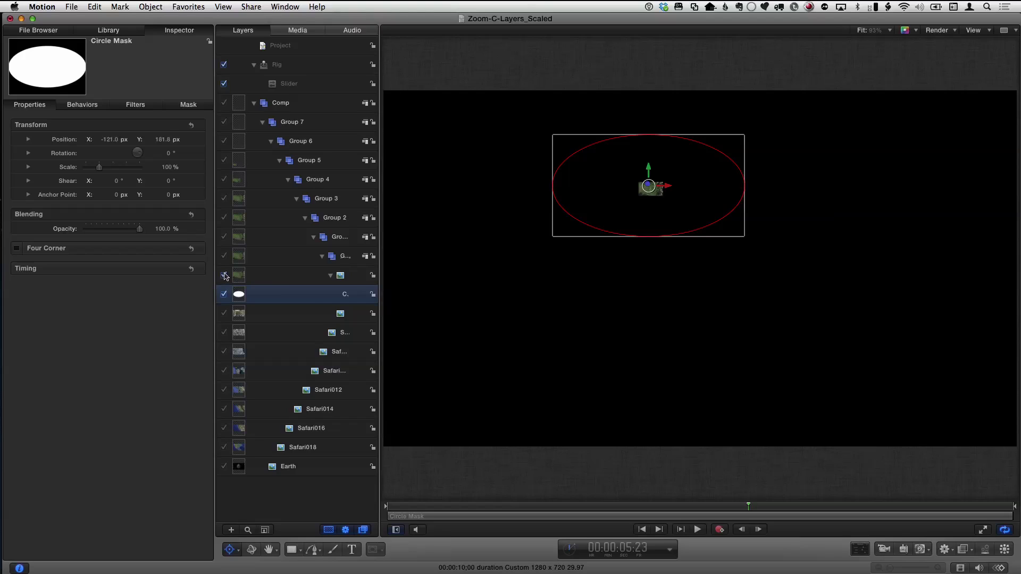
{"action": "left_click", "coordinate": [305, 277]}
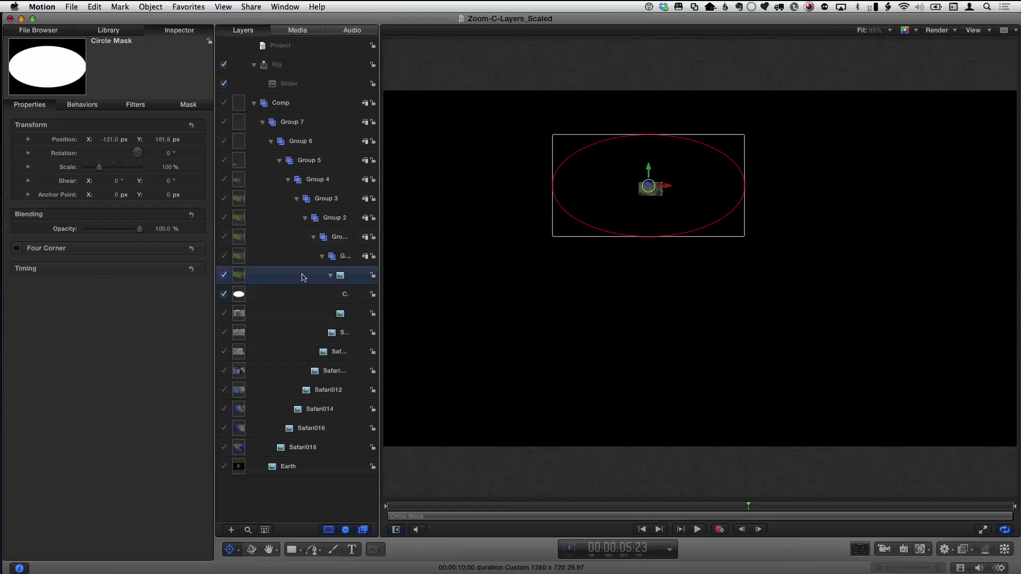
{"action": "left_click", "coordinate": [224, 276], "text": "alt"}
{"action": "left_click", "coordinate": [281, 296]}
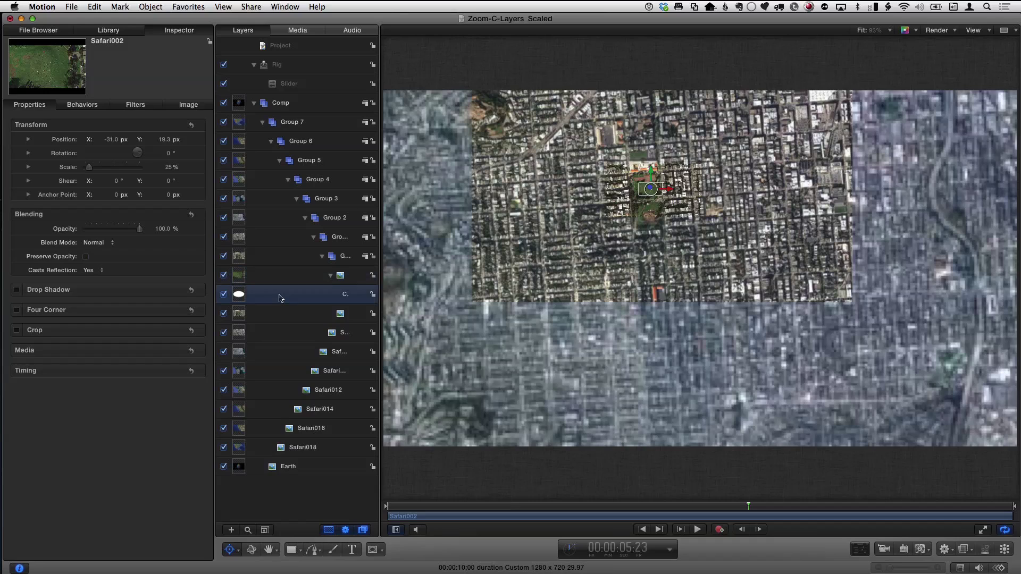
{"action": "key", "text": "Delete"}
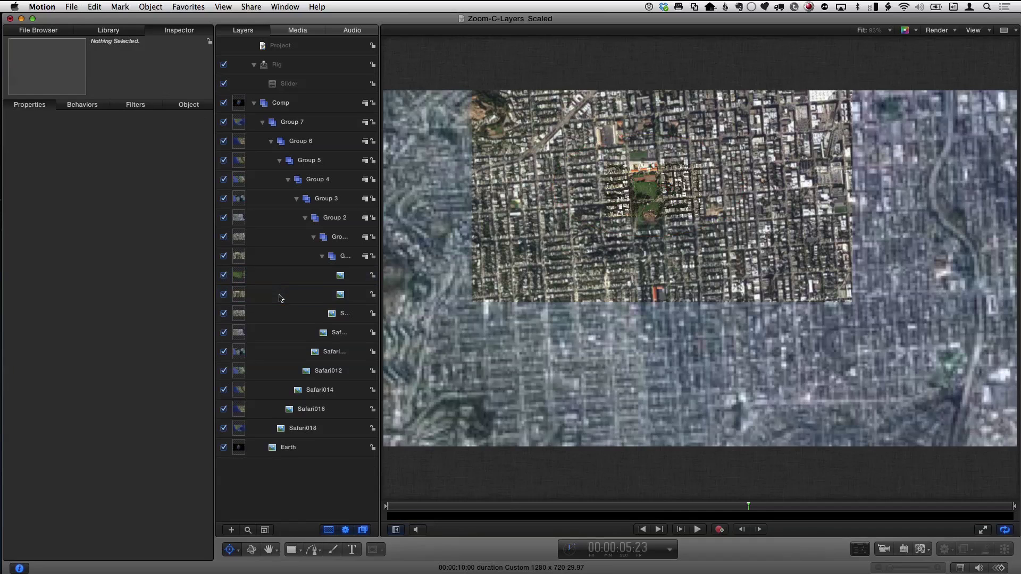
Step: Solo Safari002 at 00:00:08:22 and draw an elliptical circle mask about 580 by 333 px over the middle of the lawn
{"action": "left_click", "coordinate": [301, 273]}
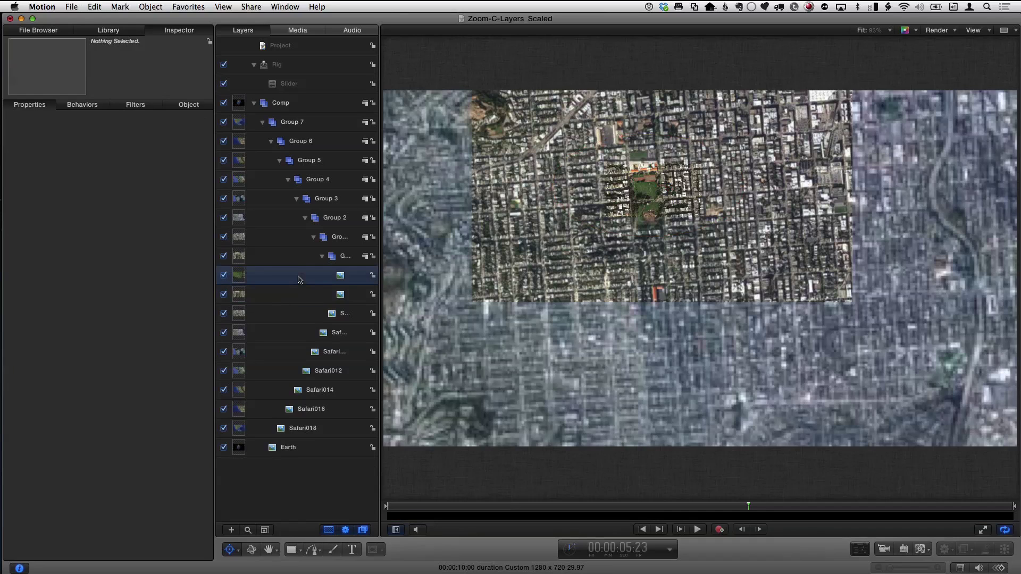
{"action": "left_click", "coordinate": [224, 276], "text": "alt"}
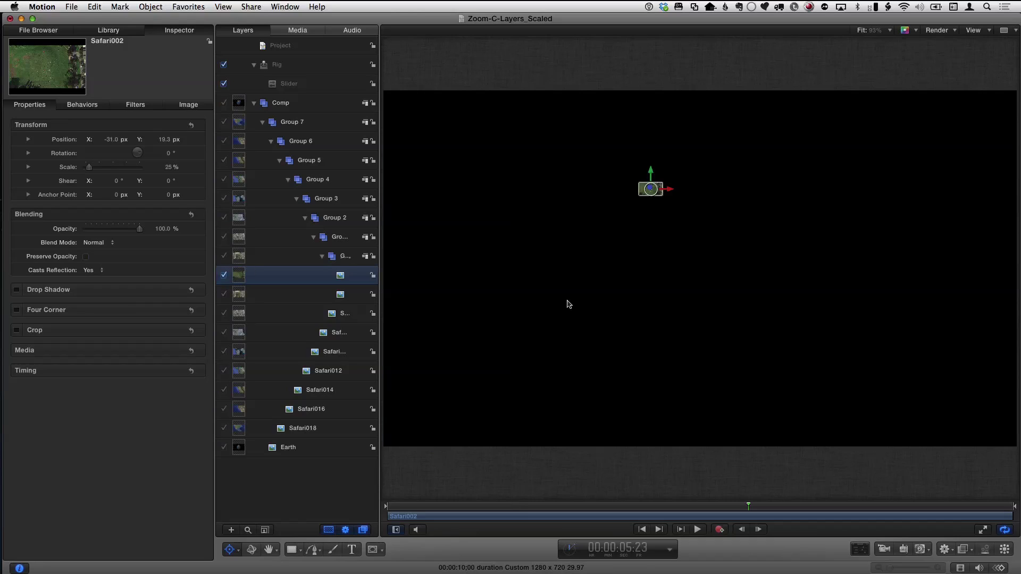
{"action": "left_click_drag", "start_coordinate": [764, 505], "coordinate": [935, 508]}
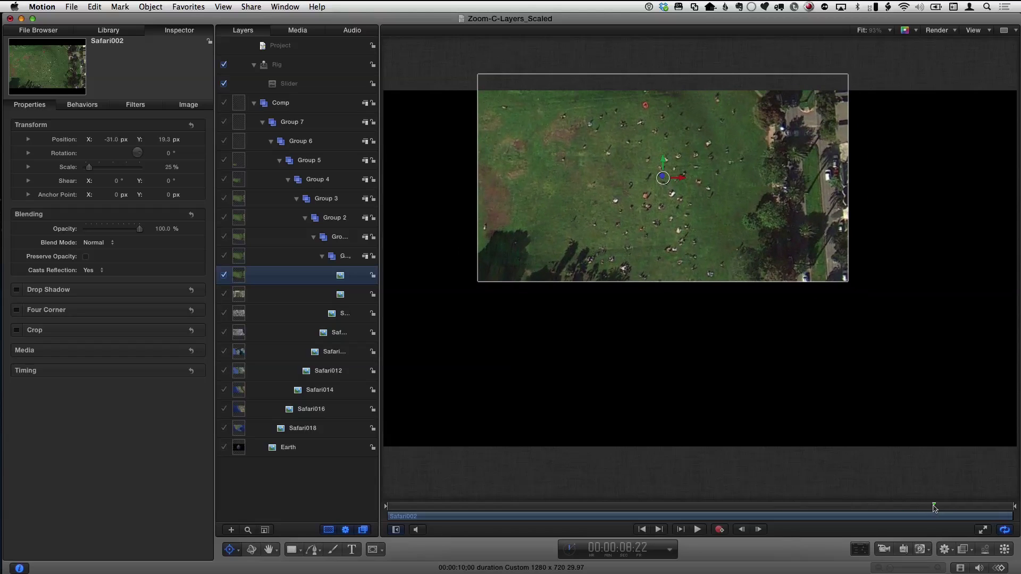
{"action": "left_click", "coordinate": [378, 551]}
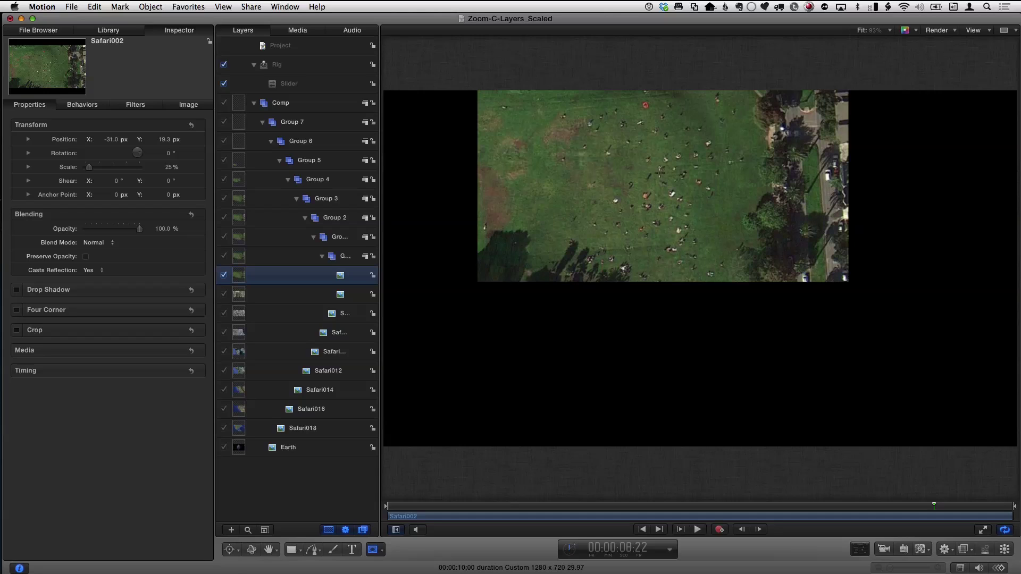
{"action": "left_click_drag", "start_coordinate": [654, 172], "coordinate": [740, 221]}
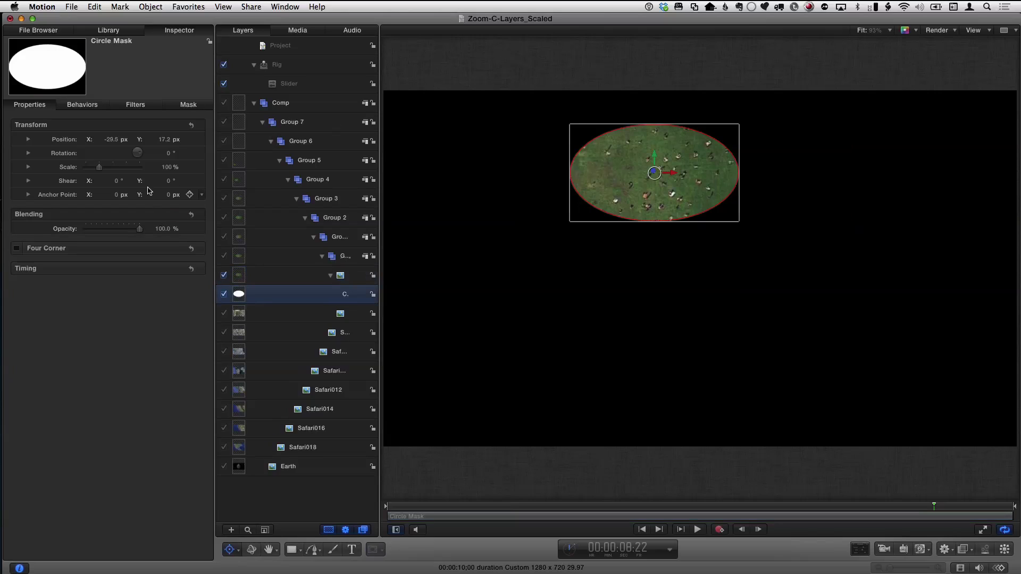
Step: Set the circle mask's Feather to 104 and turn off the solo on Safari002
{"action": "left_click", "coordinate": [188, 104]}
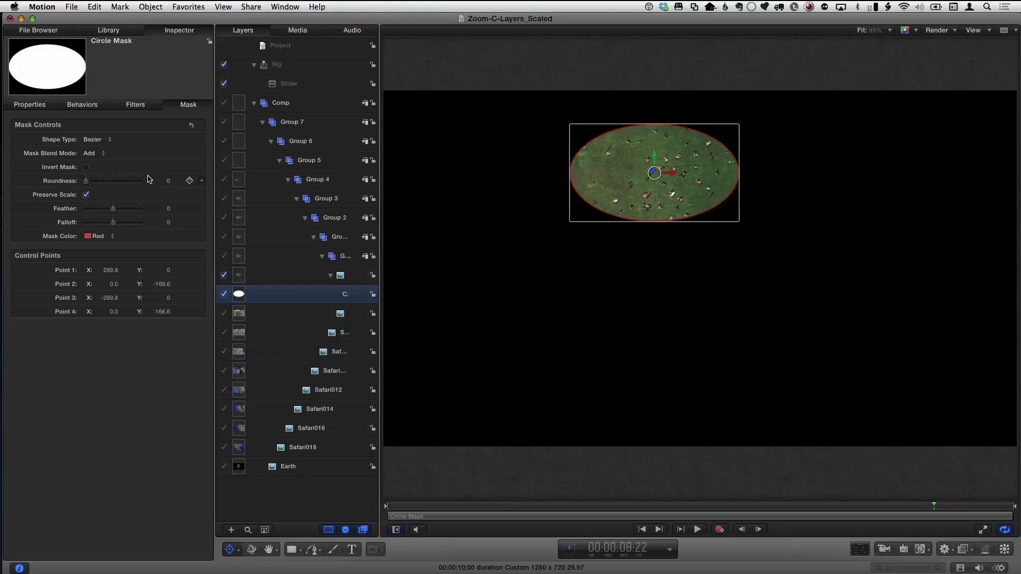
{"action": "left_click_drag", "start_coordinate": [168, 212], "coordinate": [223, 211]}
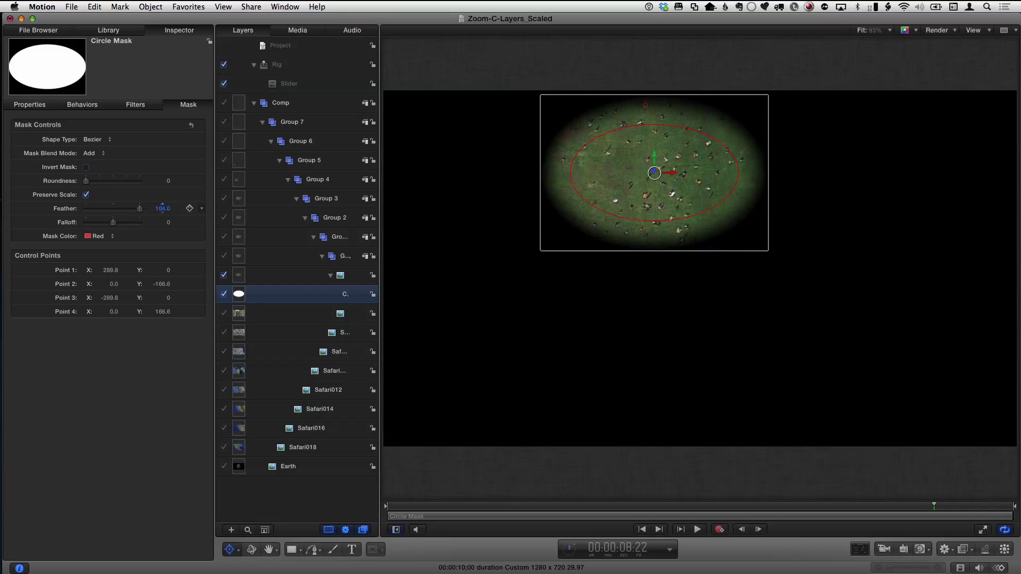
{"action": "left_click", "coordinate": [224, 276]}
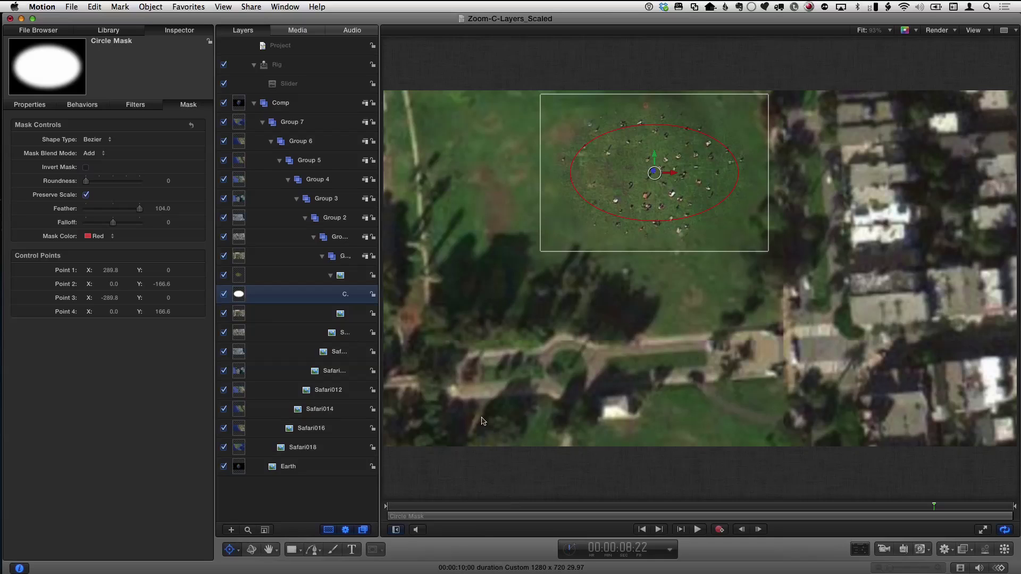
Step: Widen the layers list and copy the feathered circle mask to the Safari004 through Safari018 layers and the Earth layer
{"action": "left_click_drag", "start_coordinate": [378, 333], "coordinate": [455, 335]}
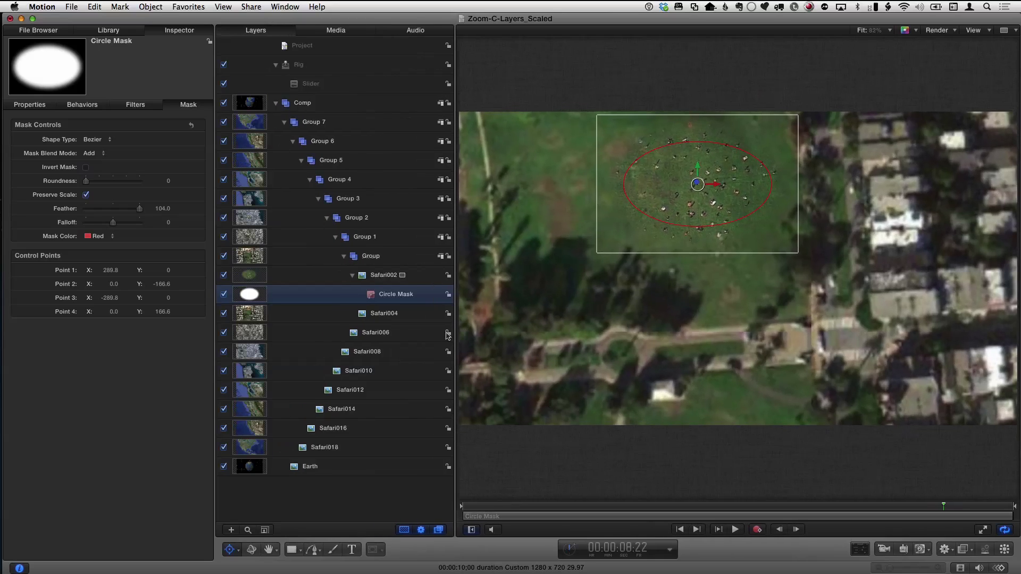
{"action": "left_click_drag", "start_coordinate": [376, 300], "coordinate": [321, 510]}
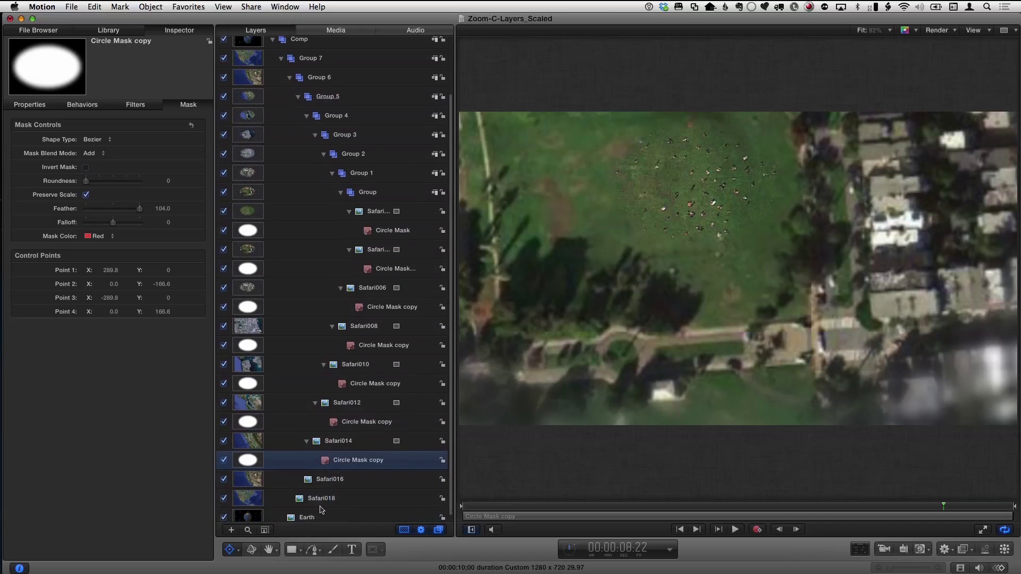
{"action": "left_click_drag", "start_coordinate": [330, 459], "coordinate": [318, 512]}
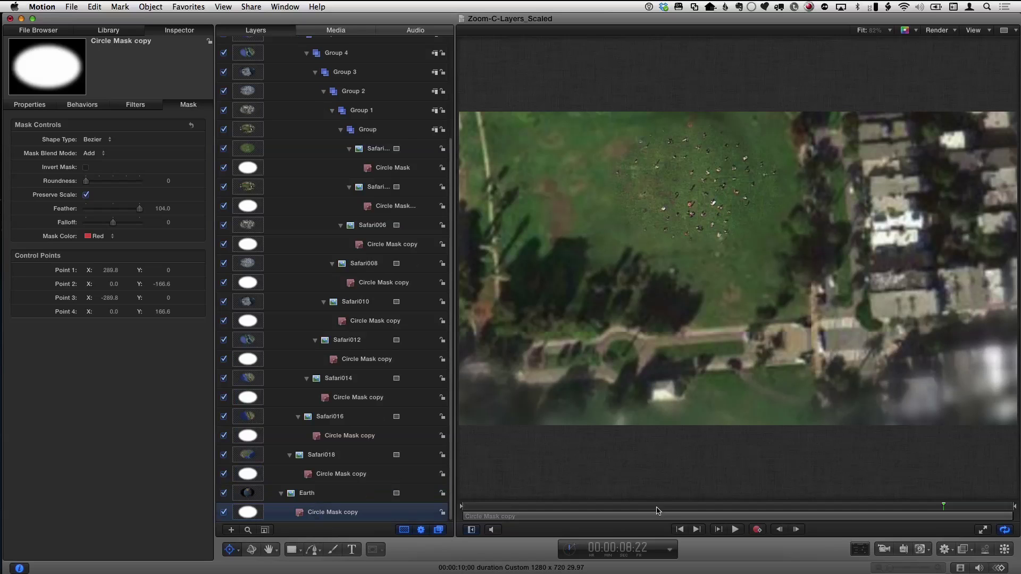
Step: On the first frame, disable the Earth layer's circle mask and shift Safari018's mask left and slightly down over North America
{"action": "left_click_drag", "start_coordinate": [659, 509], "coordinate": [463, 508]}
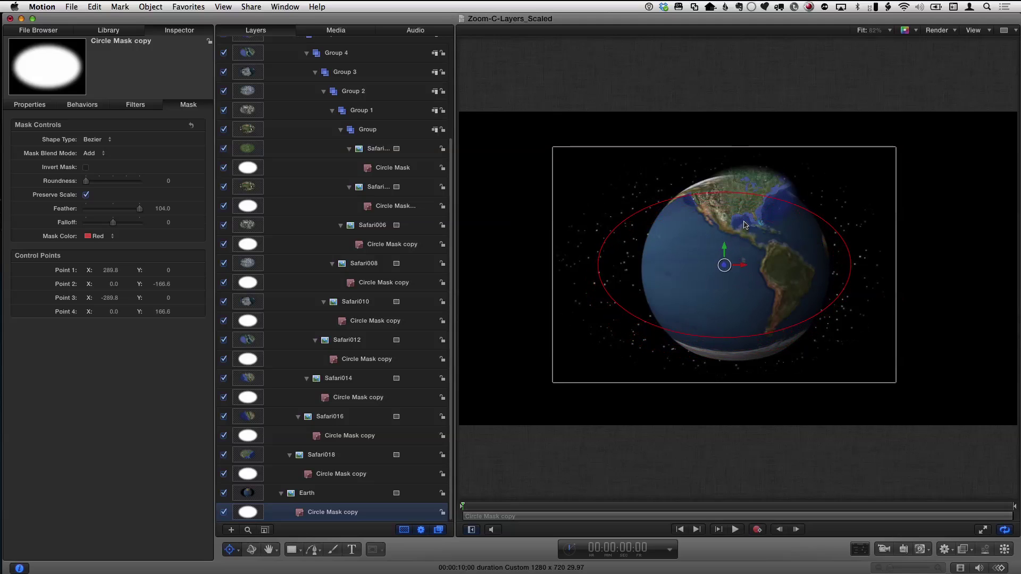
{"action": "left_click", "coordinate": [333, 475]}
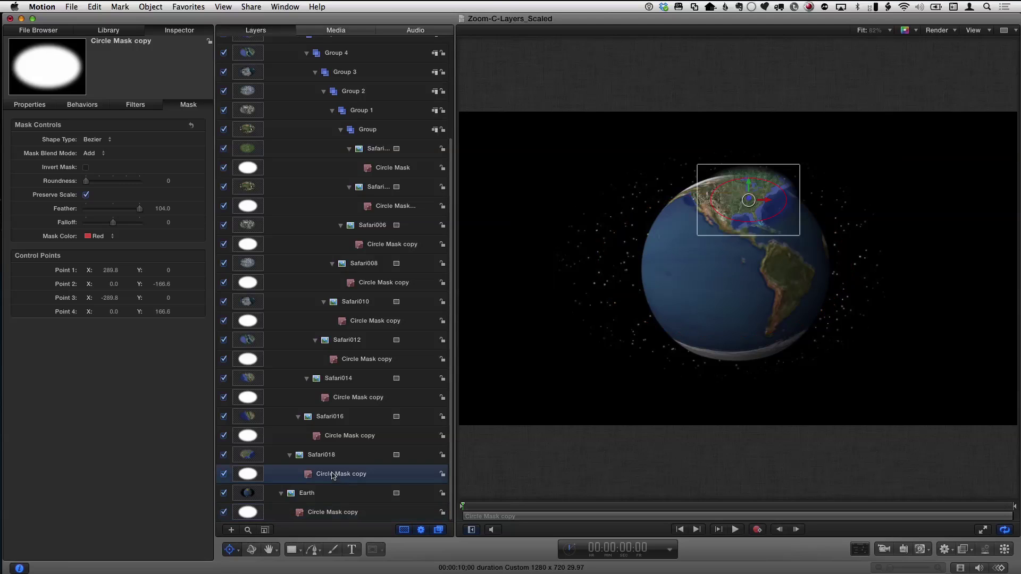
{"action": "left_click", "coordinate": [223, 513]}
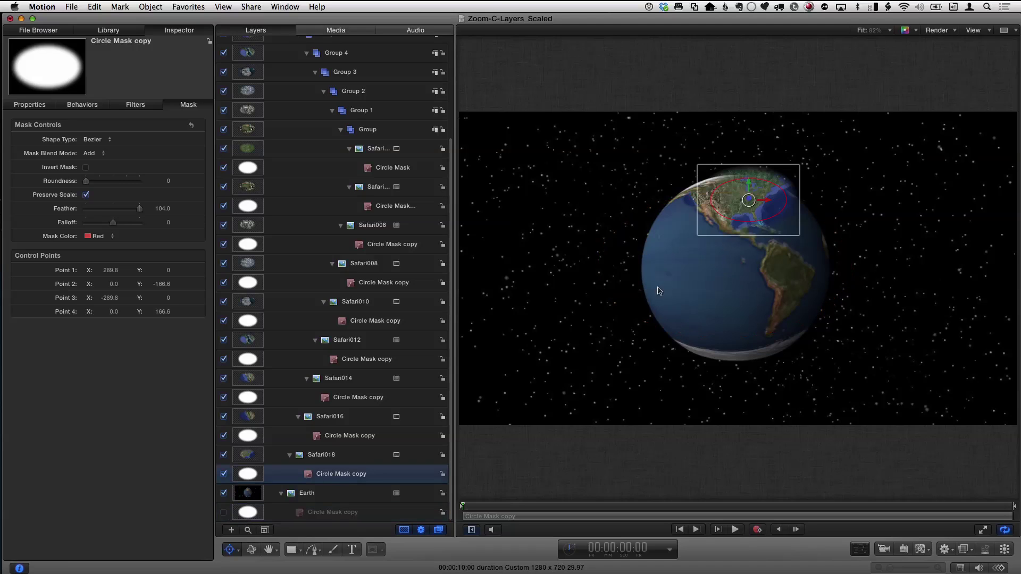
{"action": "left_click_drag", "start_coordinate": [767, 201], "coordinate": [748, 220]}
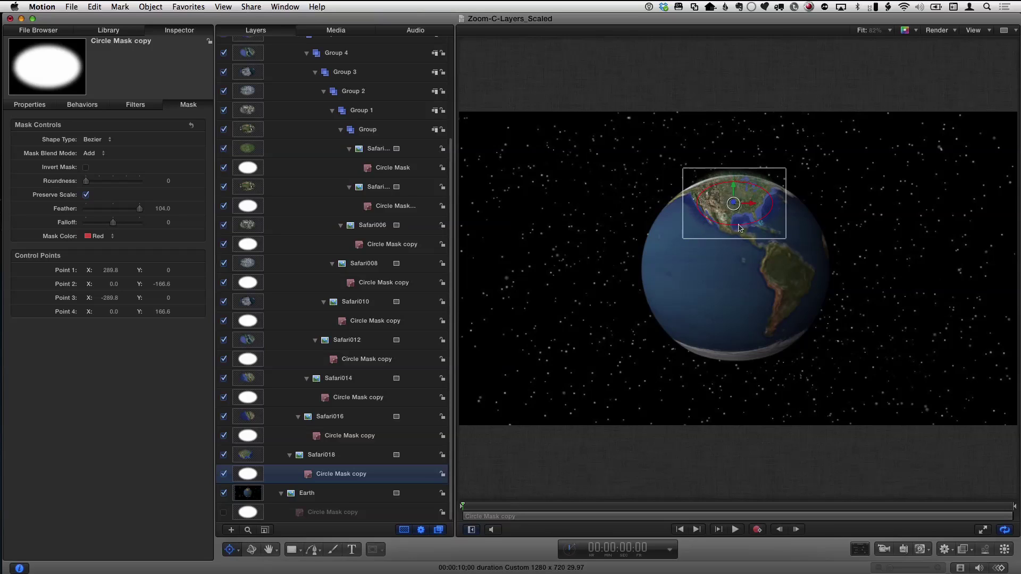
Step: Switch to the open Zoom-E-animated-masked project and play its zoom animation
{"action": "left_click", "coordinate": [299, 6]}
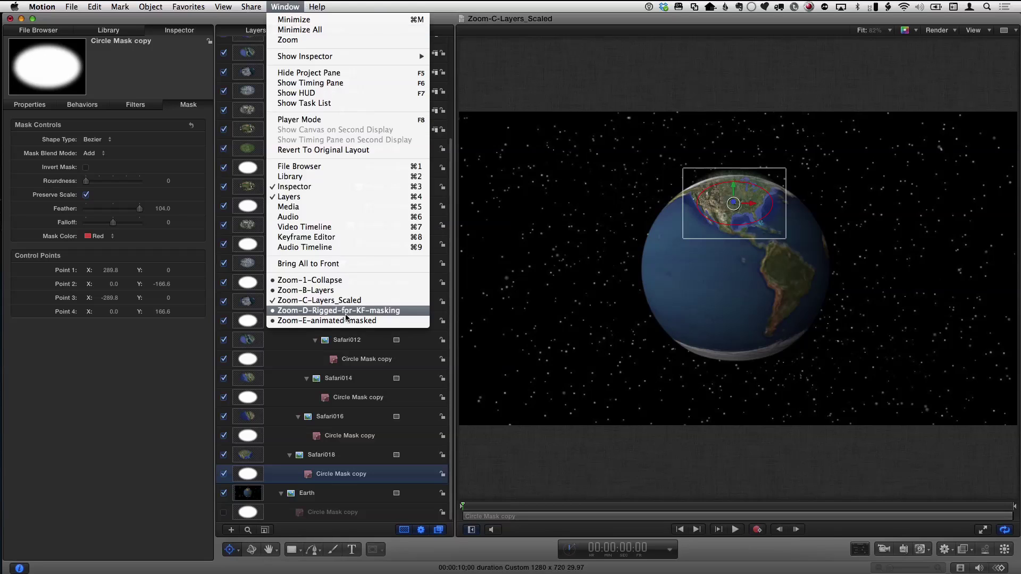
{"action": "left_click", "coordinate": [345, 321]}
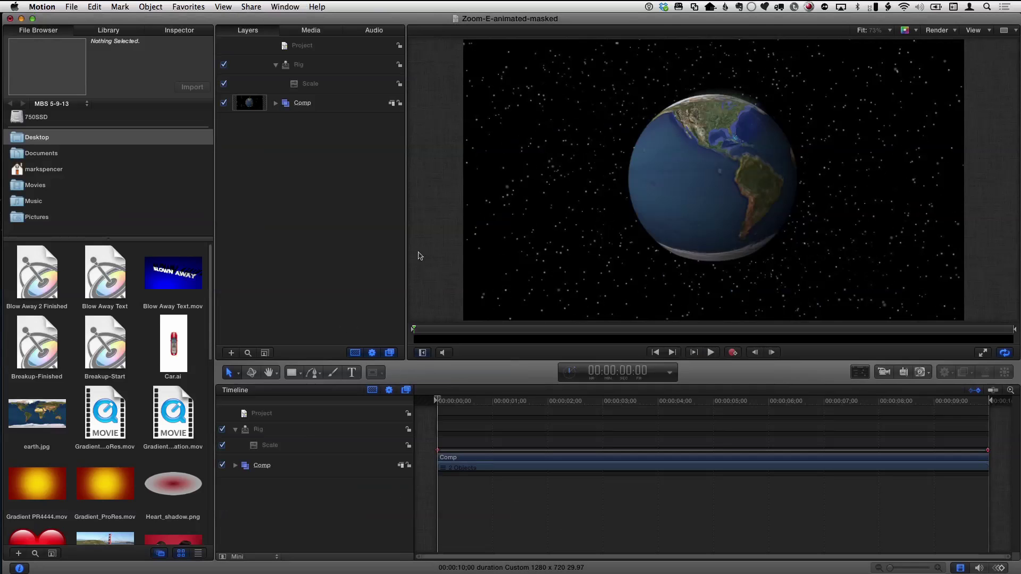
{"action": "left_click", "coordinate": [710, 353]}
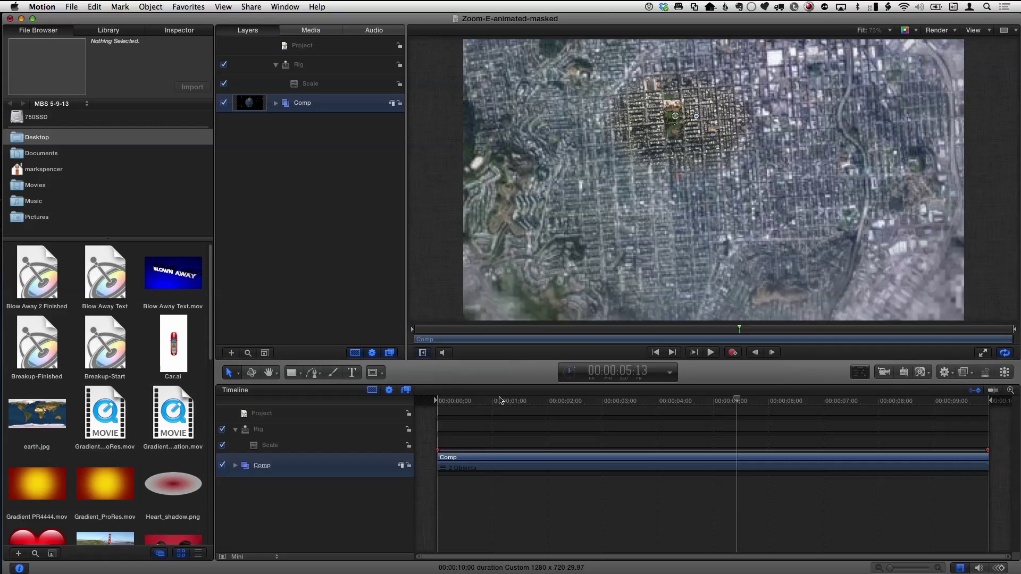
Step: With animation recording enabled from the first frame, set the Comp group's Rotation to 360° on the last frame, 00:00:09:29
{"action": "left_click_drag", "start_coordinate": [500, 400], "coordinate": [438, 400]}
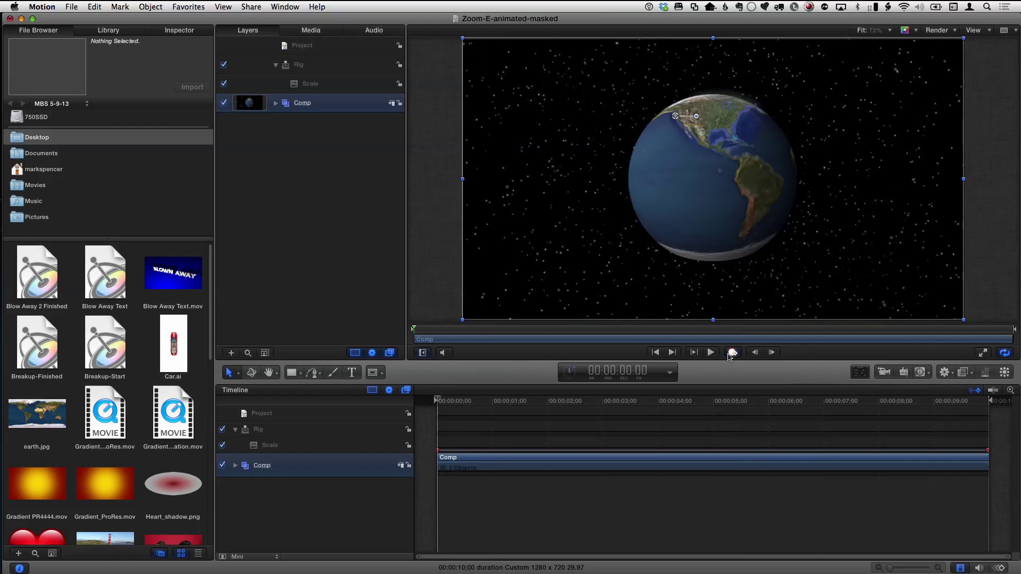
{"action": "left_click_drag", "start_coordinate": [889, 400], "coordinate": [988, 400]}
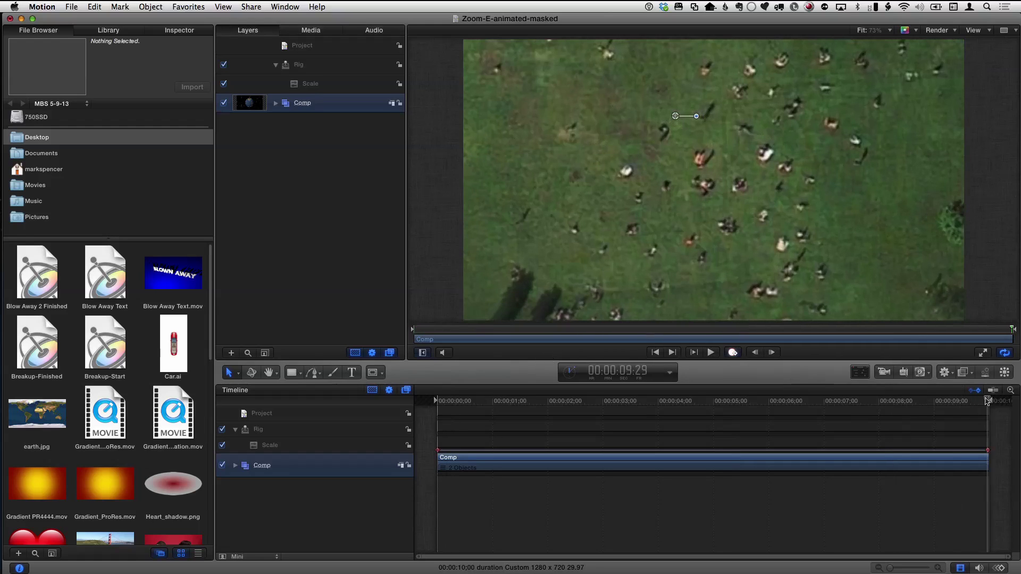
{"action": "left_click", "coordinate": [189, 33]}
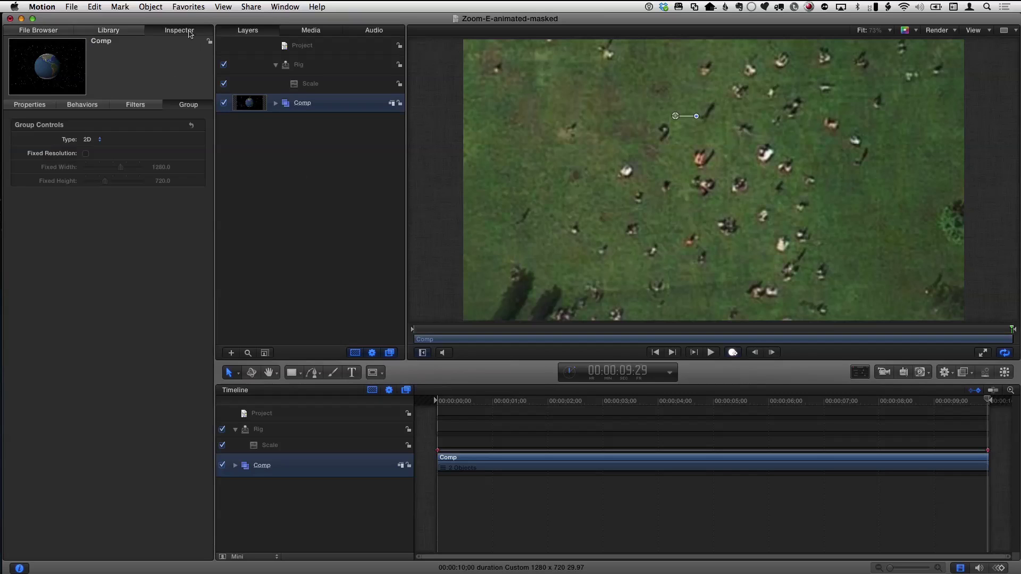
{"action": "left_click", "coordinate": [47, 107]}
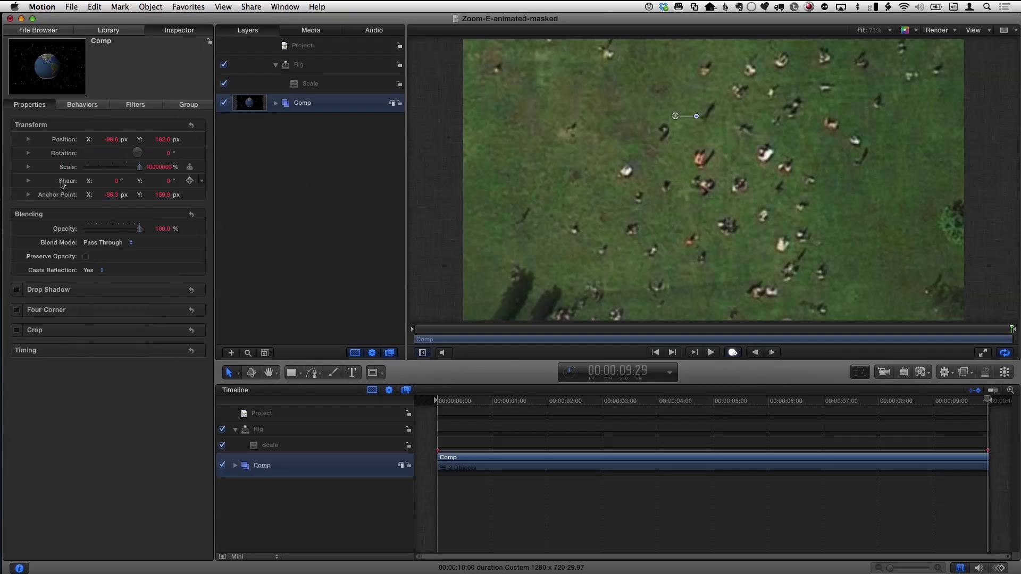
{"action": "left_click", "coordinate": [169, 154]}
{"action": "type", "text": "360"}
{"action": "key", "text": "Return"}
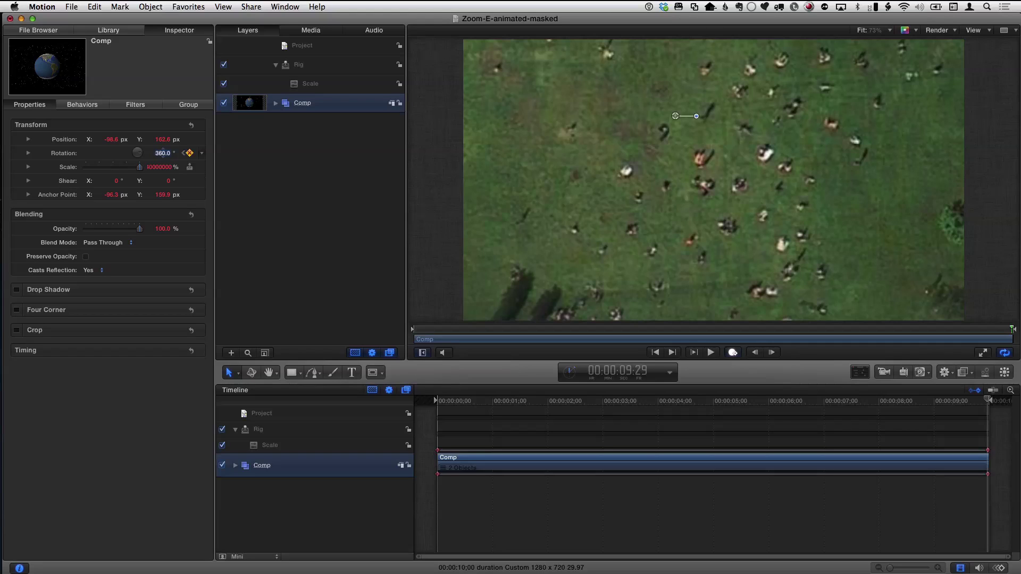
Step: Delay Comp's first rotation keyframe to just after the 3-second mark and replay the spinning zoom from about 2 seconds
{"action": "key", "text": "space"}
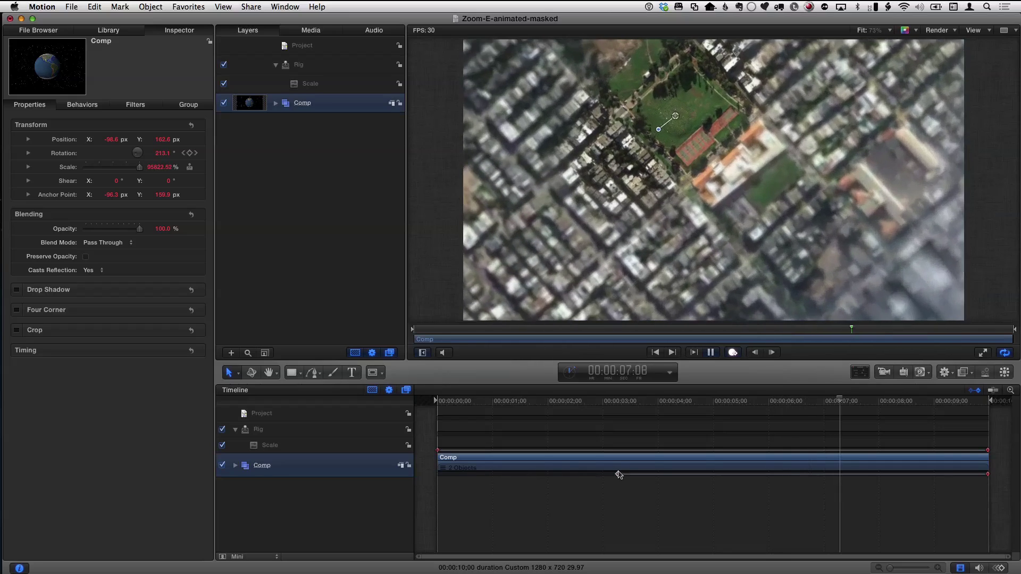
{"action": "key", "text": "space"}
{"action": "left_click", "coordinate": [575, 410]}
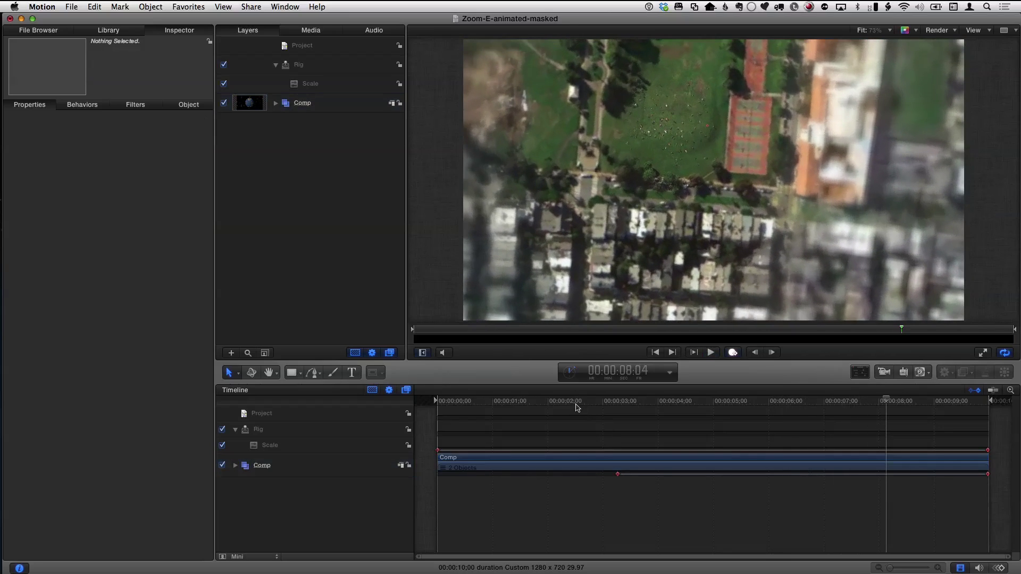
{"action": "left_click", "coordinate": [576, 405]}
{"action": "key", "text": "space"}
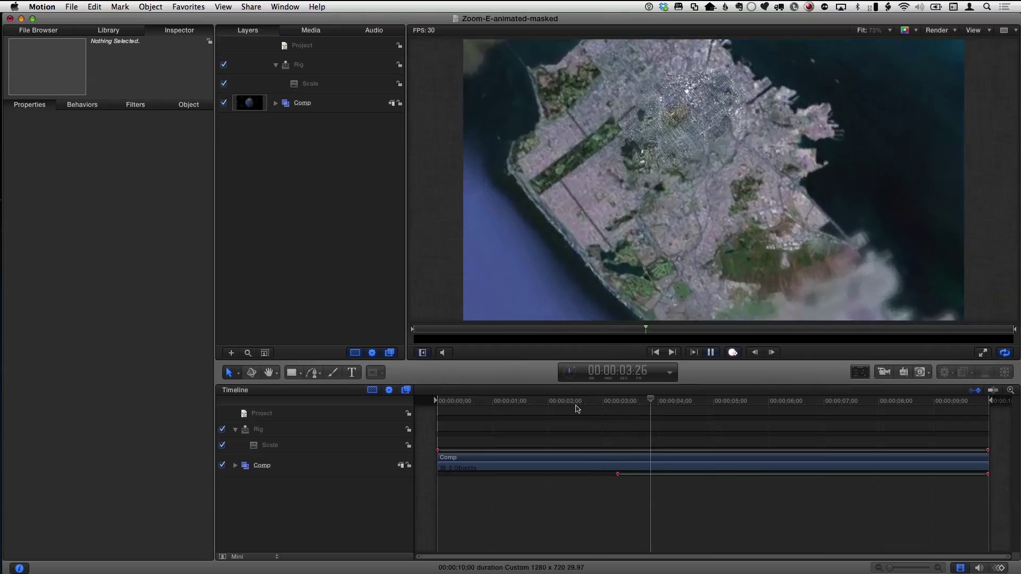